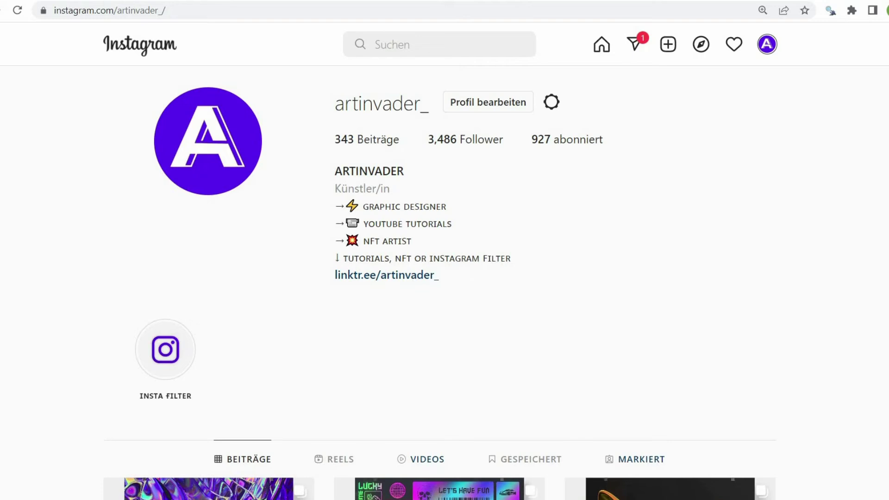
Scroll down the Instagram profile through its grid of posted artworks
scroll(873, 155, down, 5)
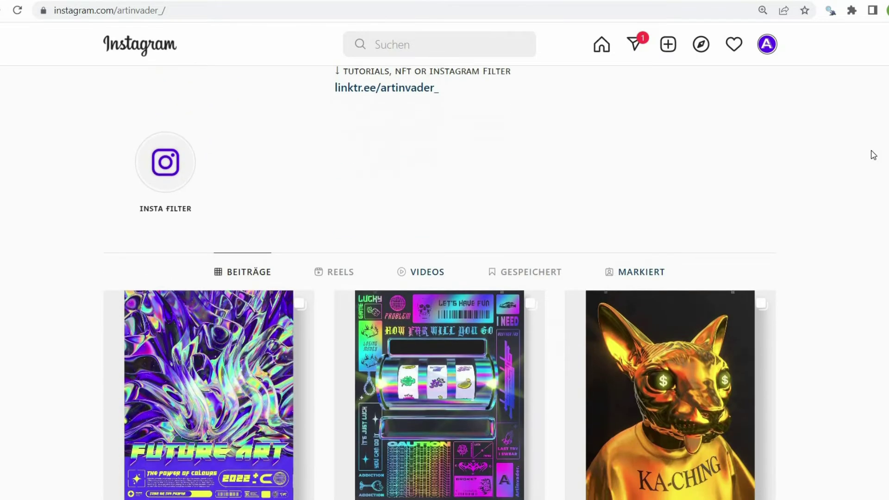
scroll(873, 154, down, 7)
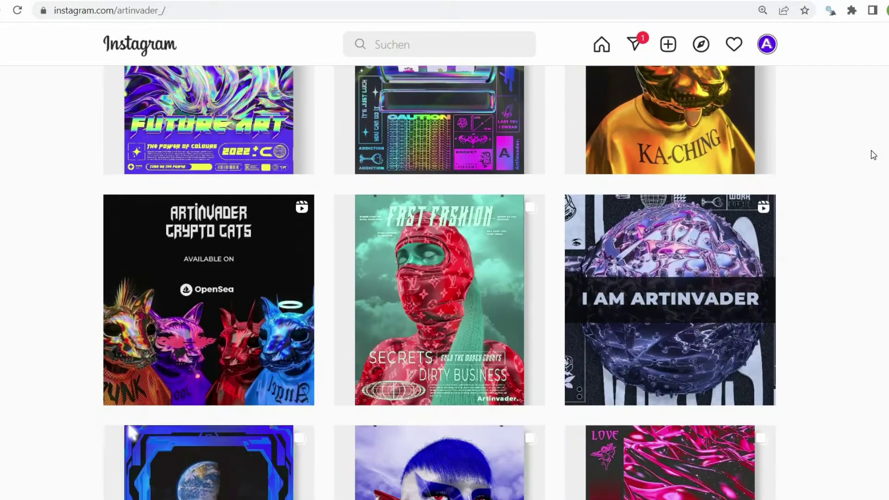
scroll(873, 155, down, 4)
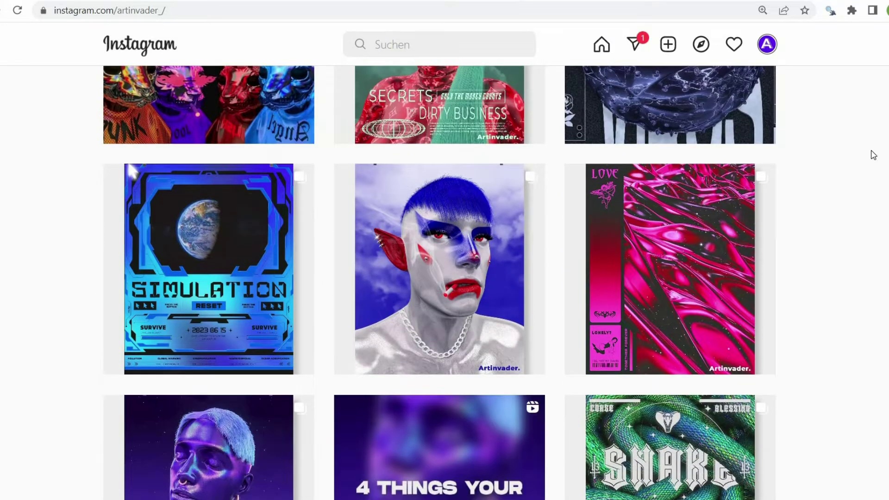
scroll(874, 155, down, 5)
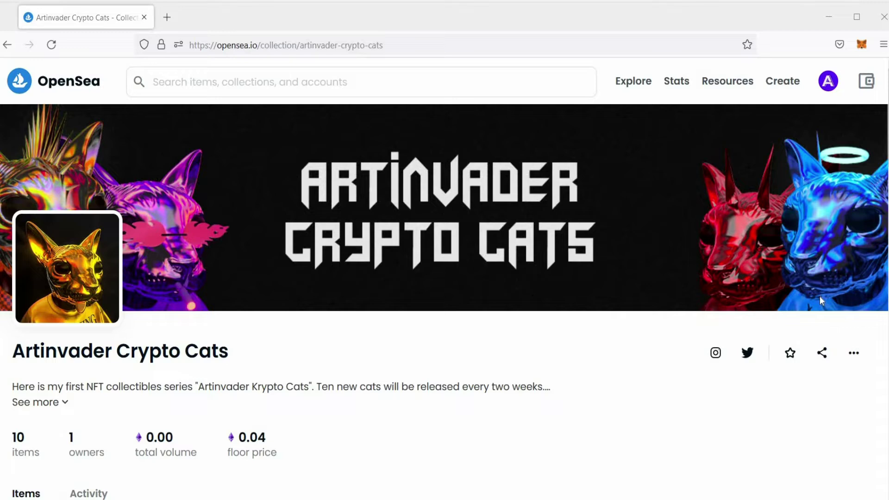
scroll(820, 301, down, 7)
Scroll down the OpenSea cat NFT listings to the Candy Cat, Cool Cat and Ka-Ching cards
scroll(821, 302, down, 7)
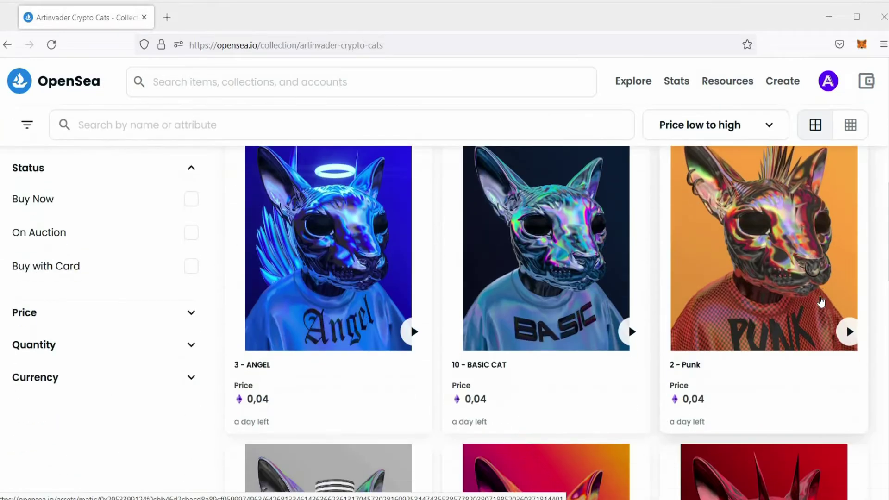
scroll(821, 302, down, 7)
scroll(821, 302, down, 1)
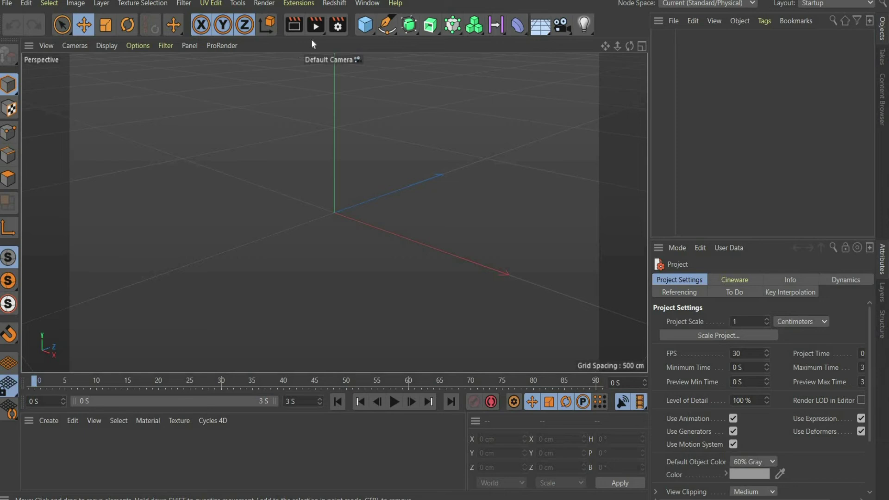
Switch the renderer to Physical and set the output size to 1080 × 1350
click(333, 27)
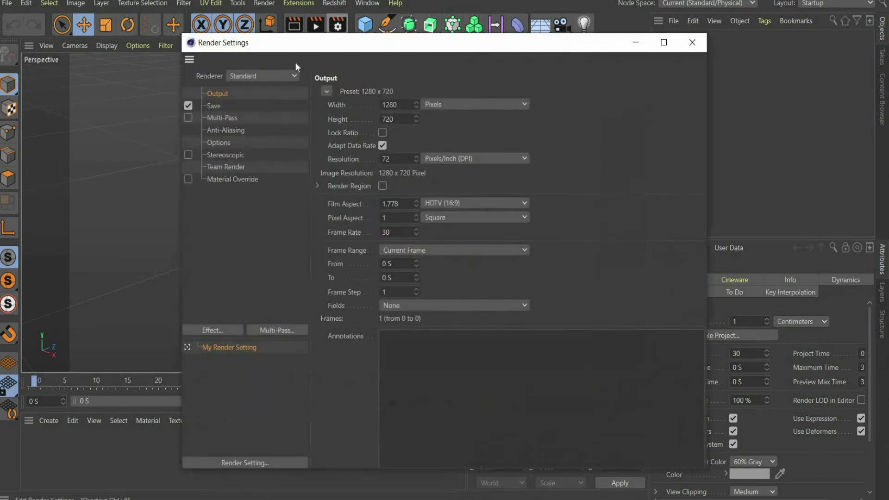
click(285, 77)
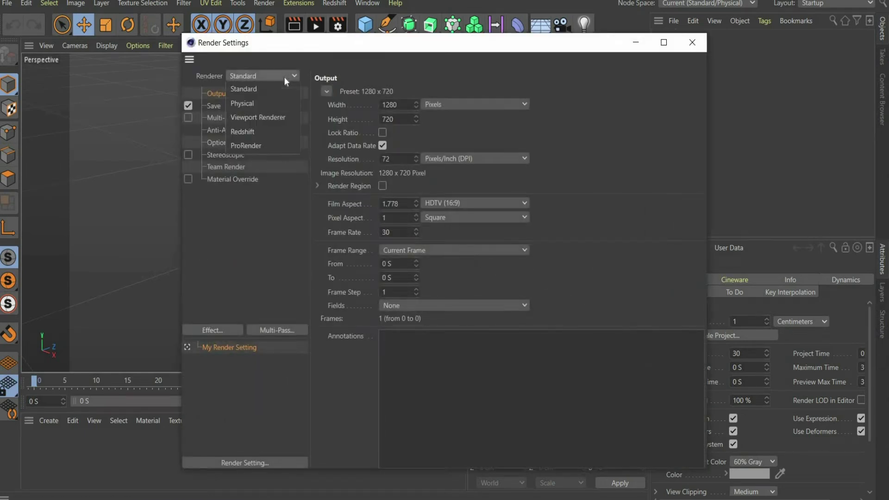
click(266, 104)
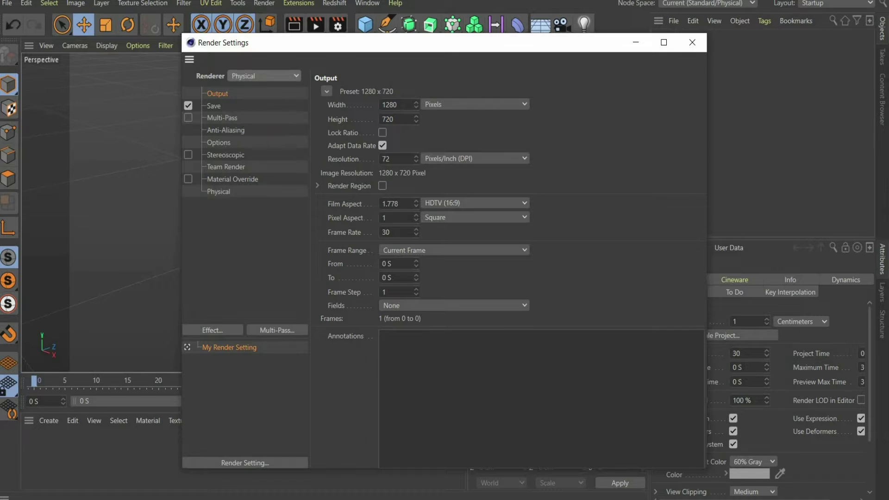
double_click(389, 104)
text(1080)
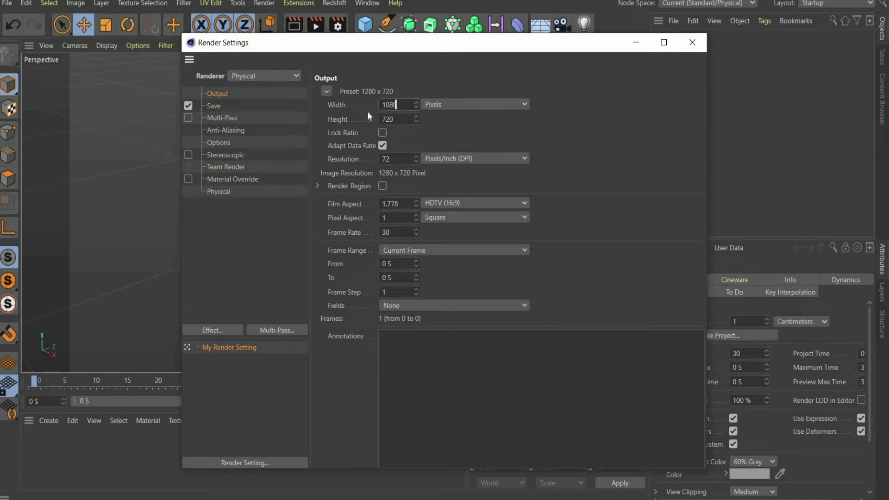
key(Tab)
text(1350)
key(Return)
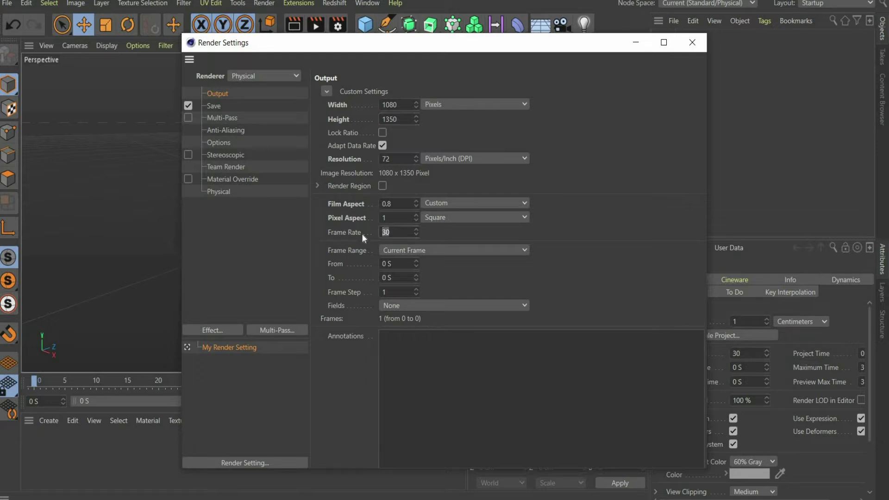
Set the render frame rate to 24 fps with Frame Range All Frames
text(24)
key(Return)
click(401, 250)
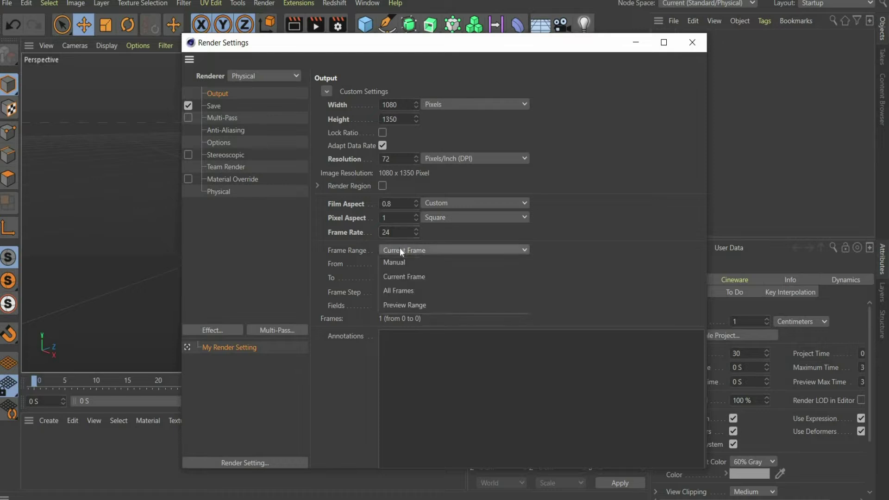
click(404, 290)
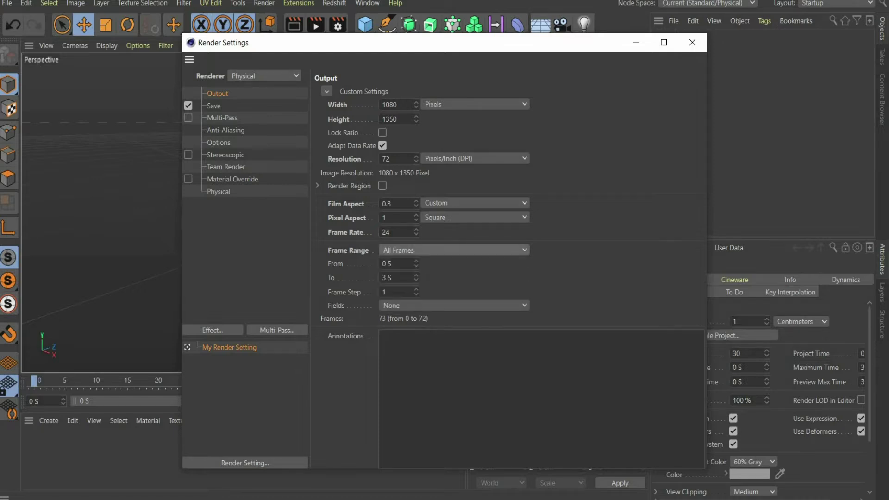
click(695, 50)
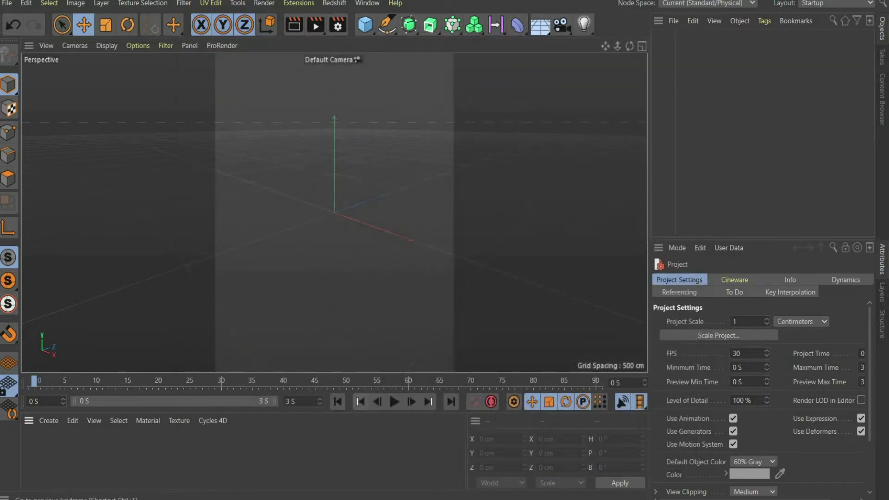
Extend the project's maximum time and preview range to 6 seconds
click(302, 400)
text(6)
key(Return)
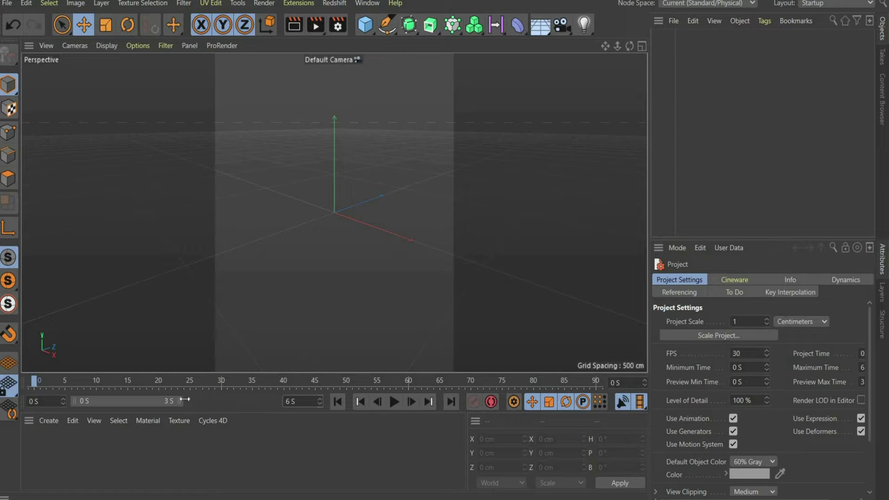
drag(184, 399, 320, 402)
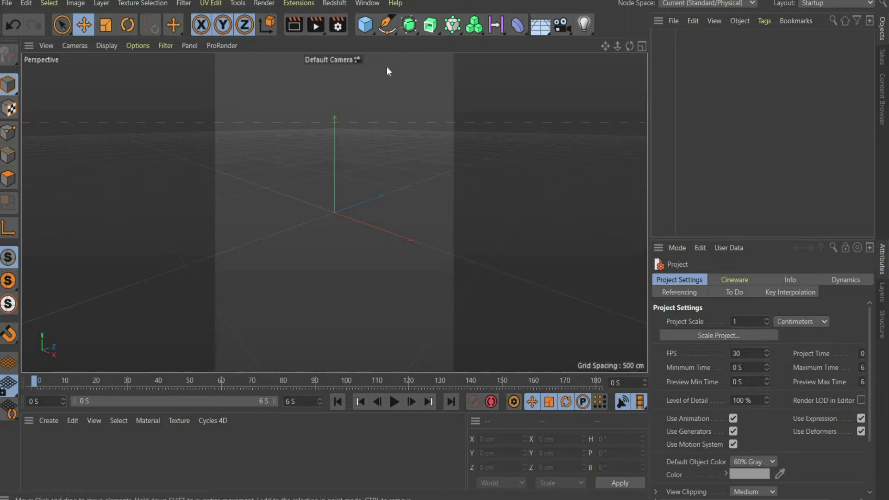
Add a plane and stretch its height to about 522 cm
click(368, 30)
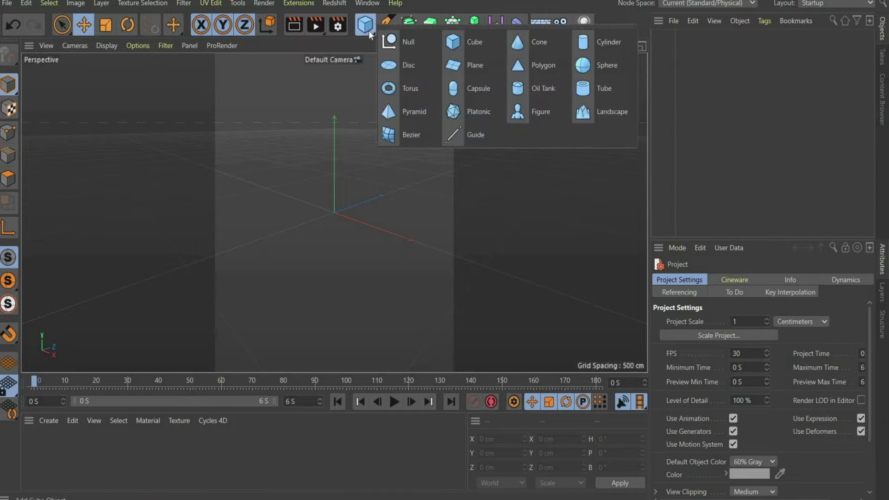
click(479, 71)
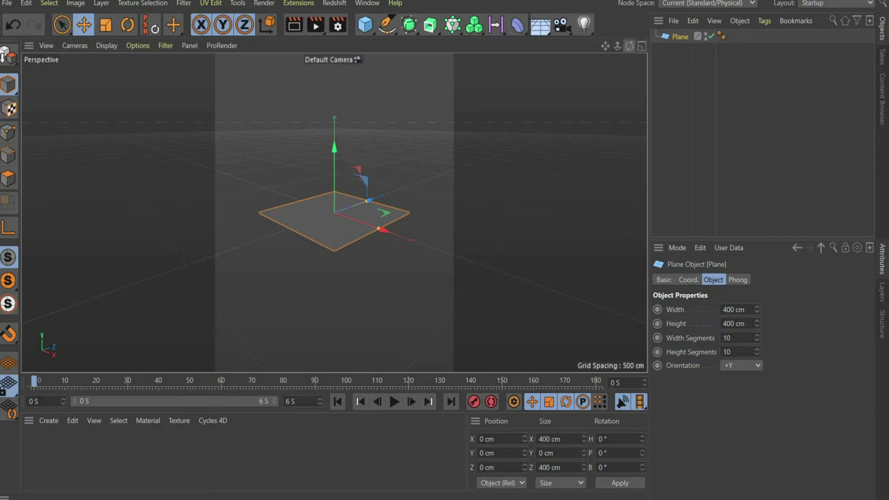
drag(630, 45, 610, 80)
drag(618, 46, 644, 65)
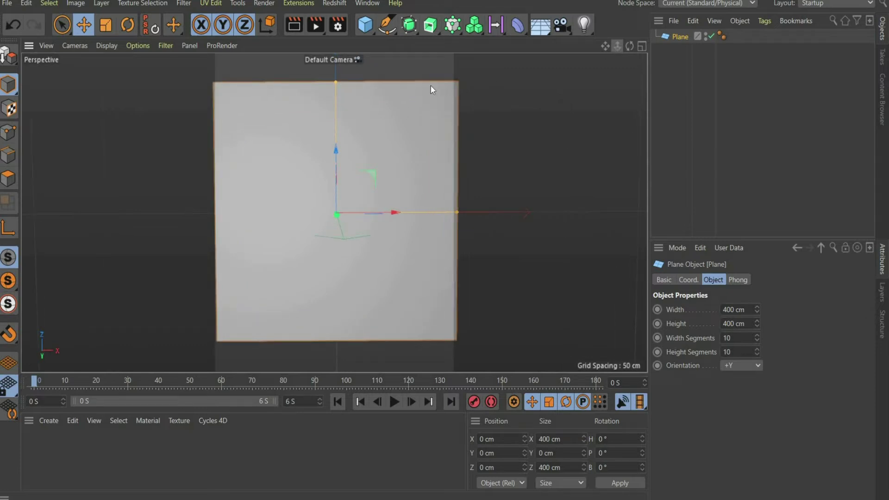
drag(336, 83, 336, 45)
drag(604, 45, 610, 76)
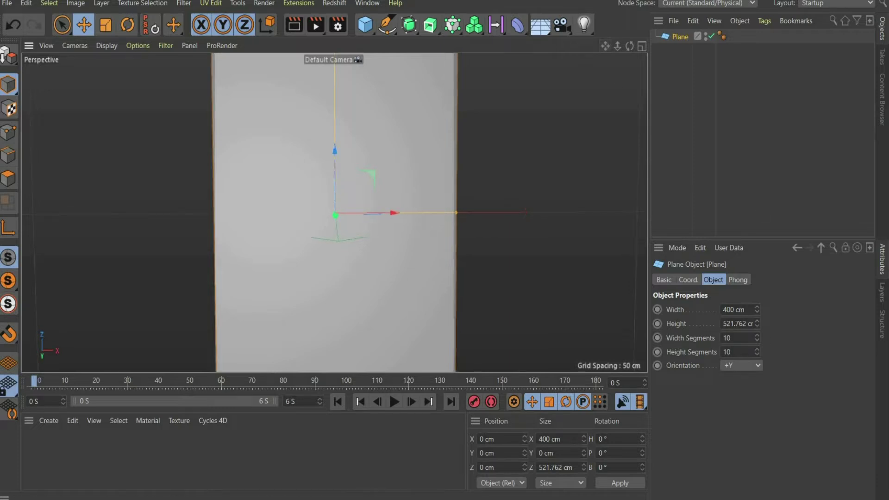
Set the plane's width and height segments to 500 each
click(729, 338)
text(500)
key(Tab)
text(500)
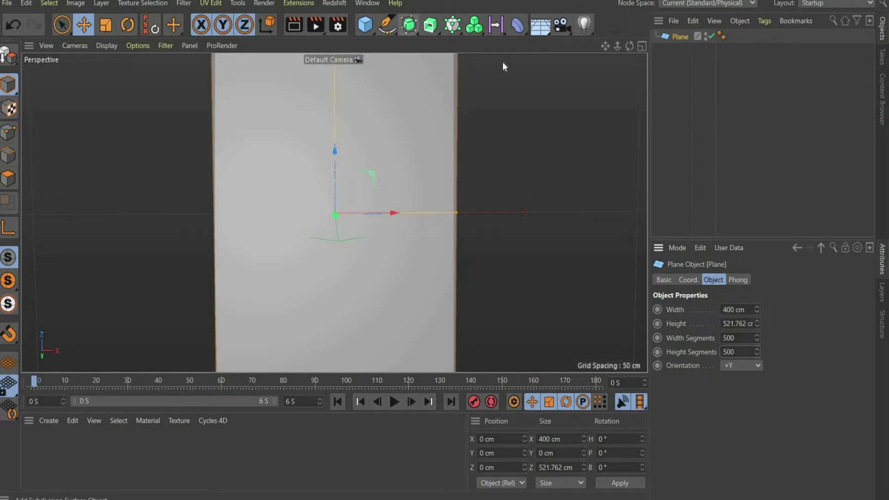
Add a Displacer deformer under the plane, driven by a Noise shader
click(520, 27)
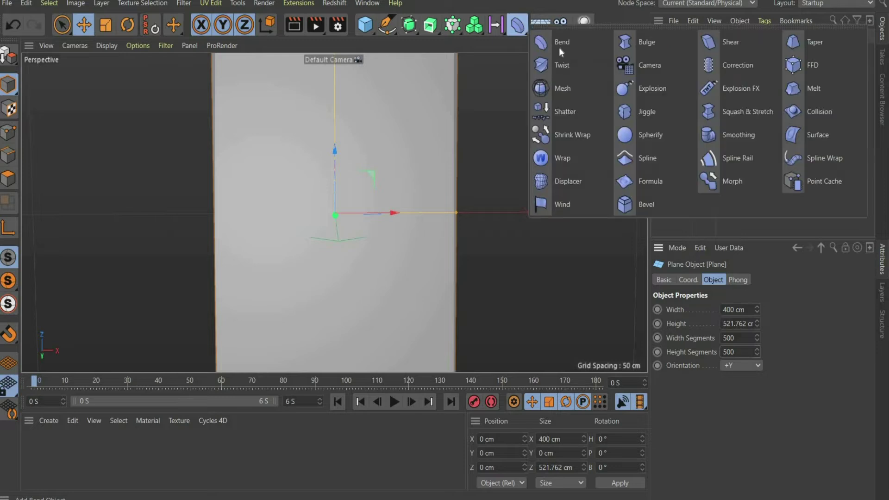
click(569, 180)
drag(684, 51, 681, 49)
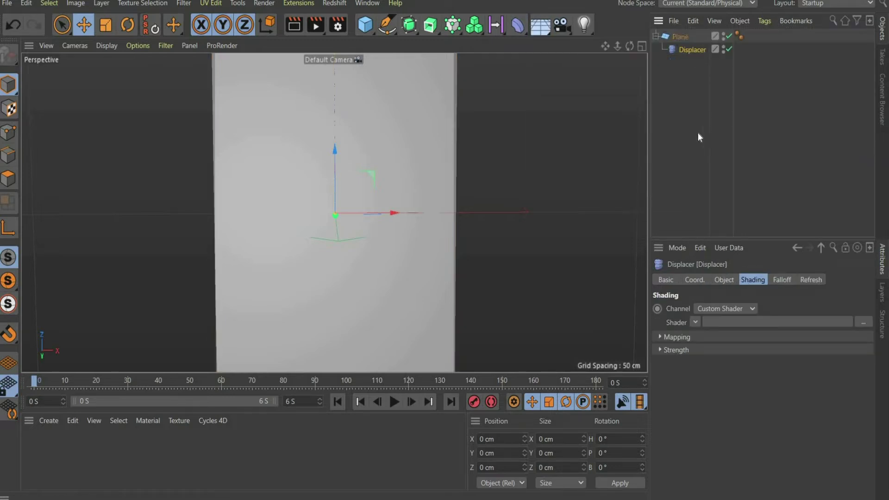
click(695, 323)
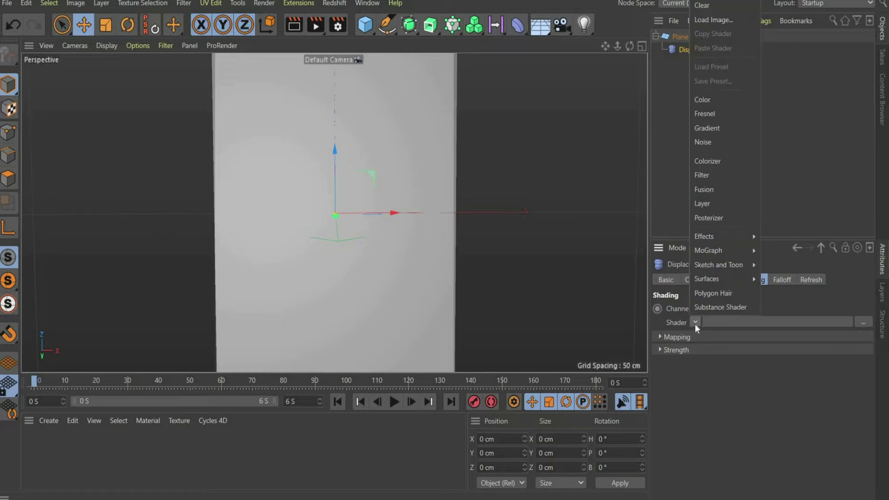
click(707, 146)
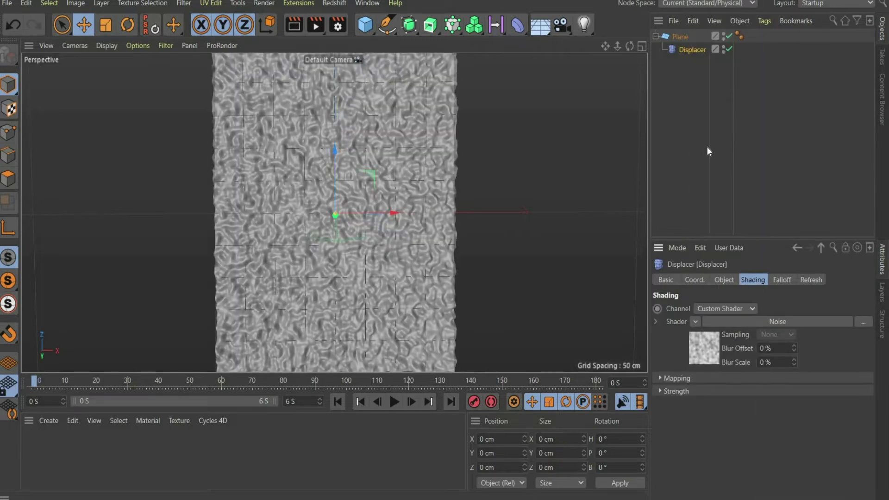
Switch the noise to Voronoi 3 with a 750% global scale
click(712, 357)
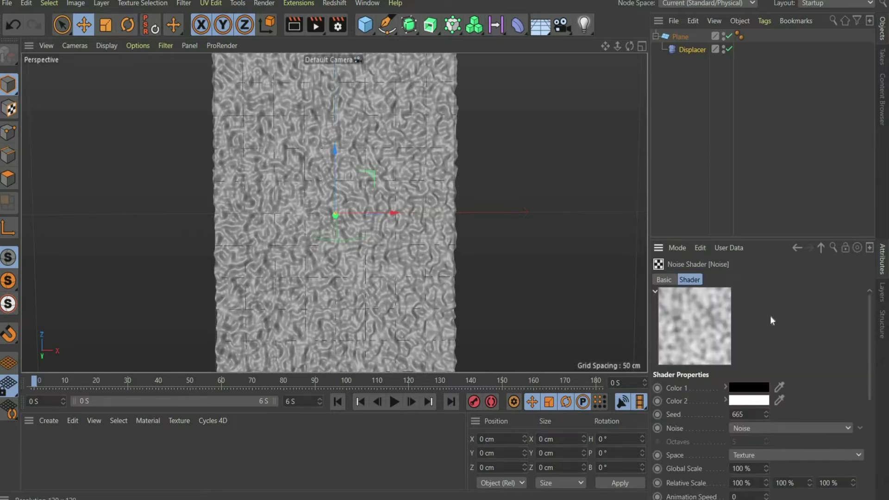
click(778, 427)
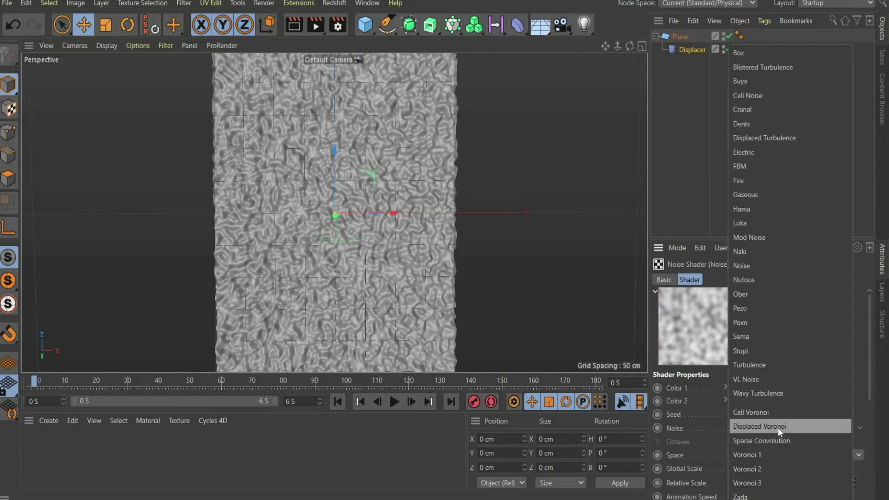
click(772, 482)
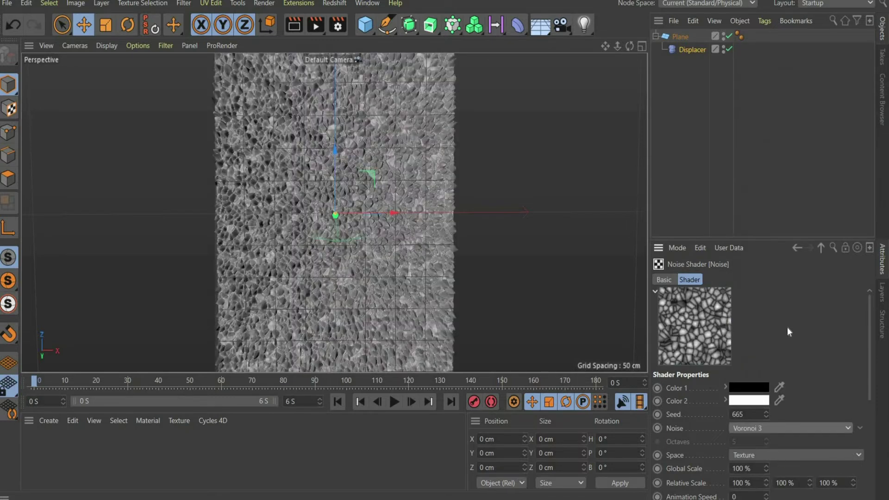
scroll(787, 327, down, 2)
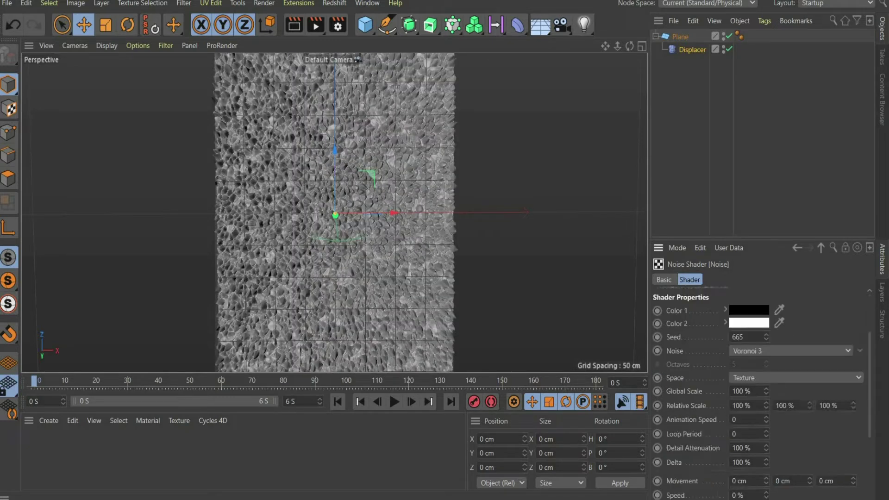
click(741, 391)
text(1)
text(50)
key(Return)
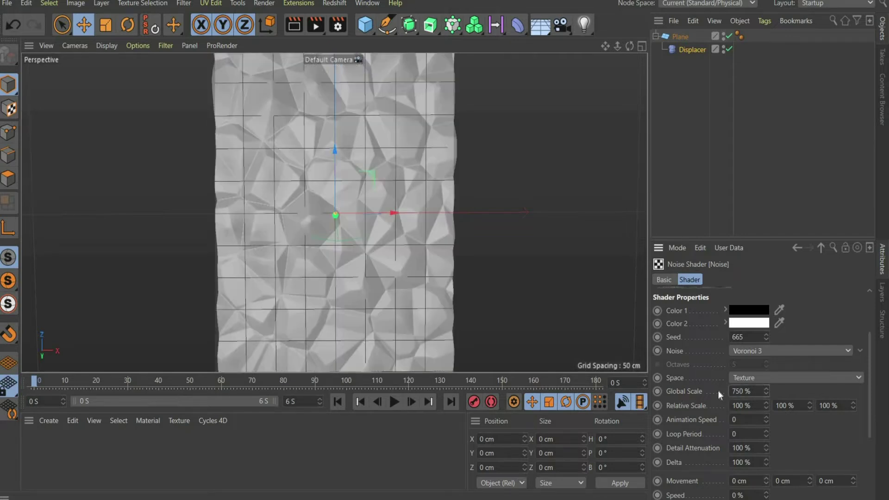
Set the noise's Low Clip to 5%
scroll(710, 391, down, 2)
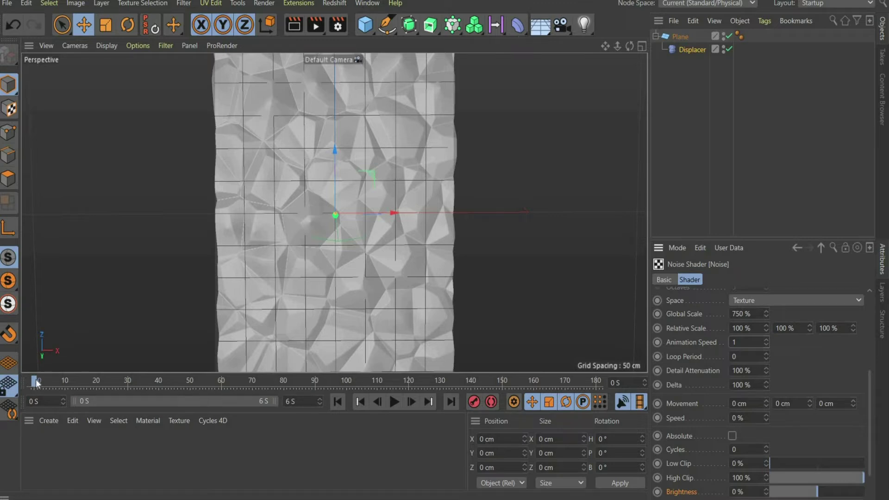
mouse_move(36, 382)
mouse_down()
mouse_move(145, 371)
mouse_move(27, 378)
mouse_up()
scroll(703, 386, down, 3)
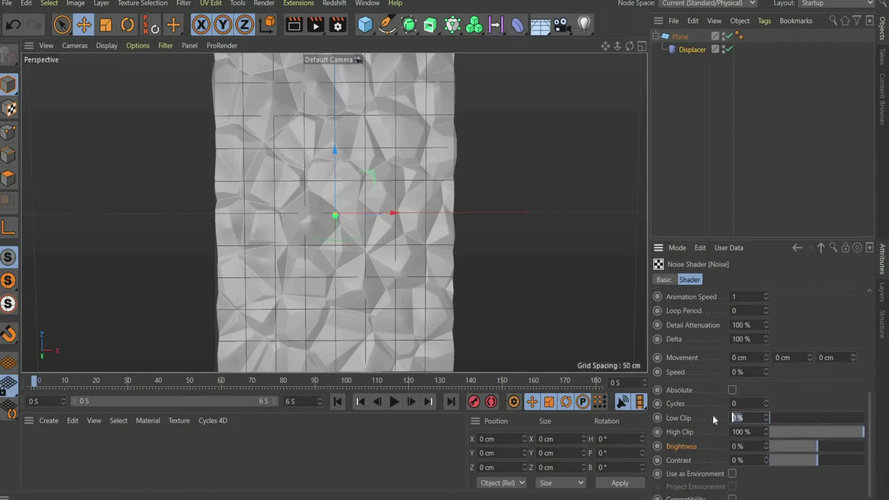
text(5)
key(Return)
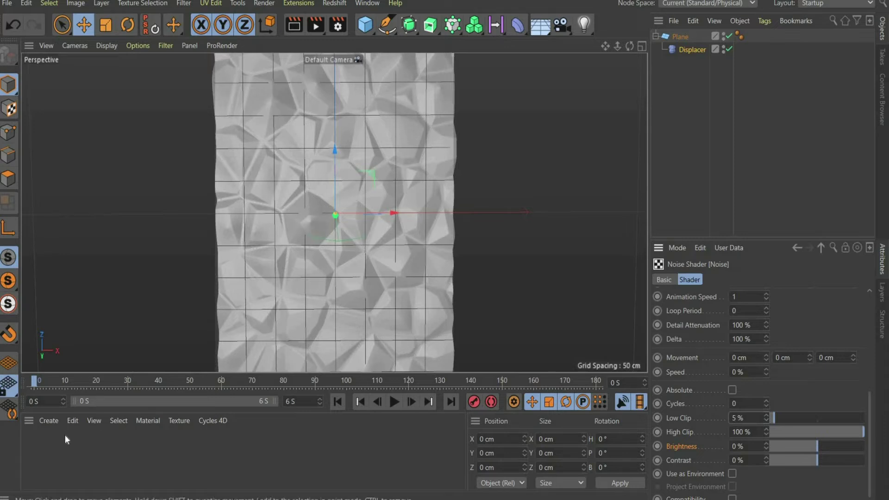
Create a new default material, Mat, and apply it to the plane
click(48, 421)
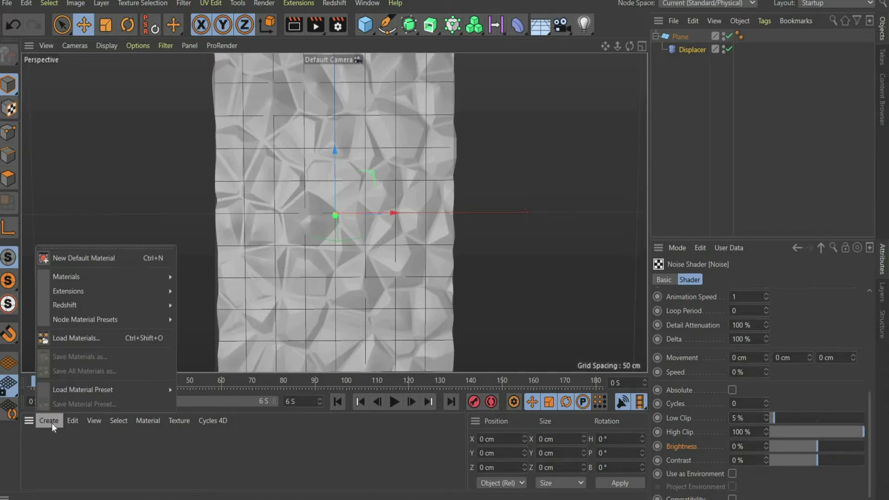
click(119, 257)
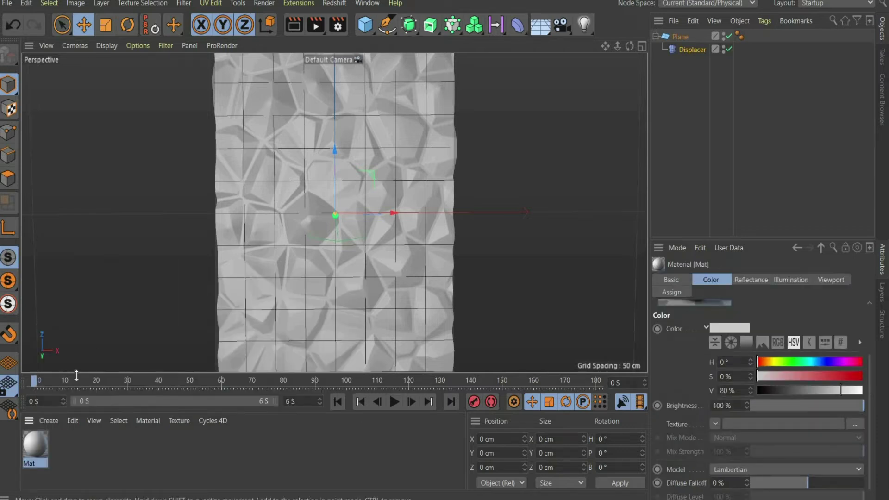
mouse_move(37, 449)
mouse_down()
mouse_move(700, 22)
mouse_move(690, 35)
mouse_up()
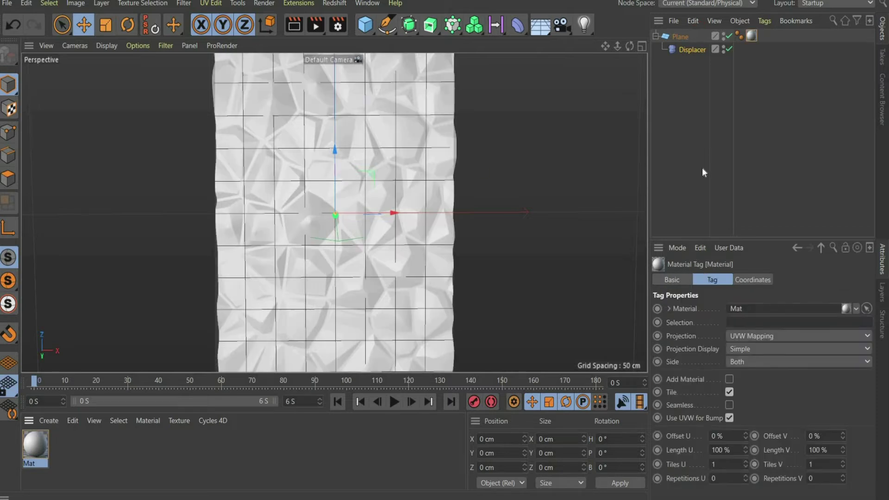
Replace Mat's default specular with a Beckmann layer at 14% roughness and 0% specular strength
double_click(40, 451)
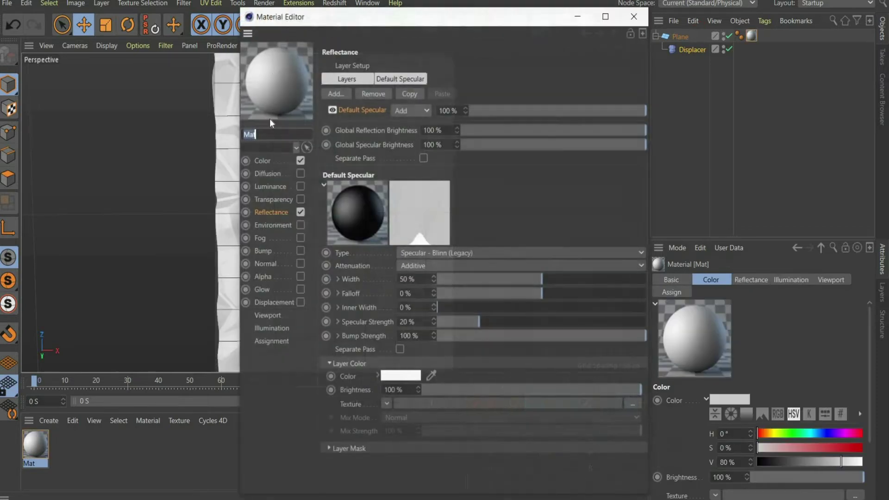
drag(365, 17, 605, 10)
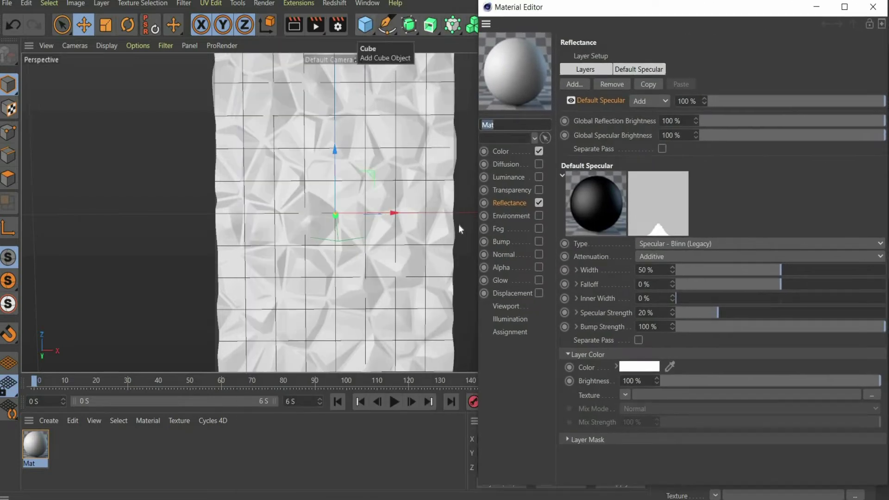
click(502, 202)
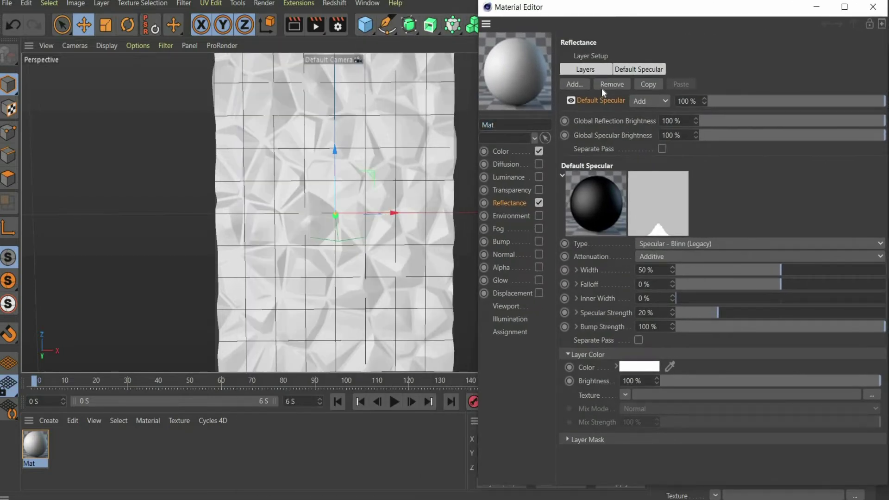
click(603, 88)
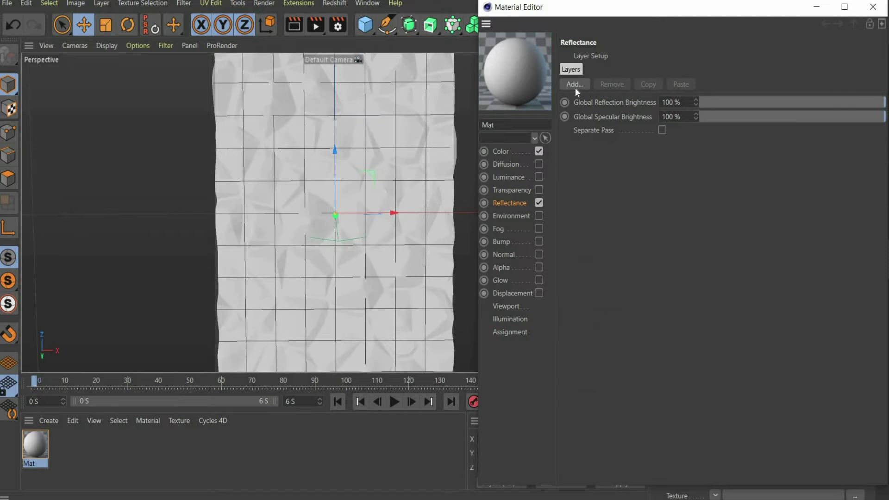
click(574, 87)
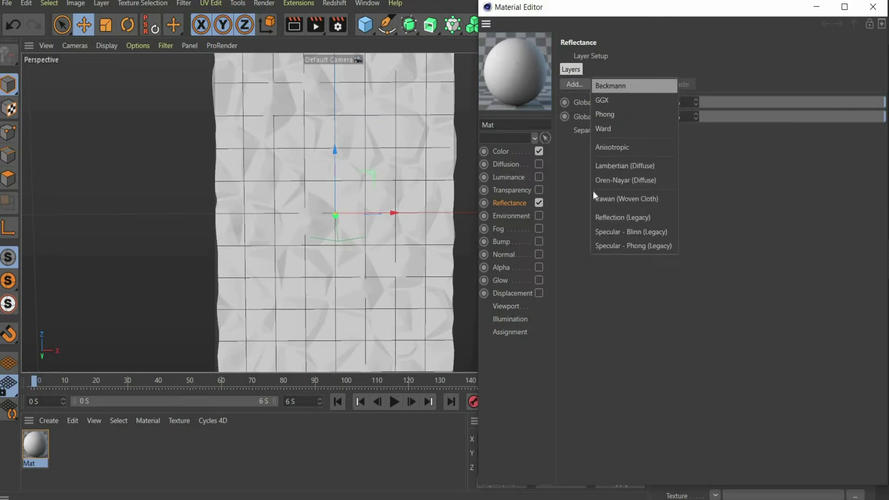
key(Return)
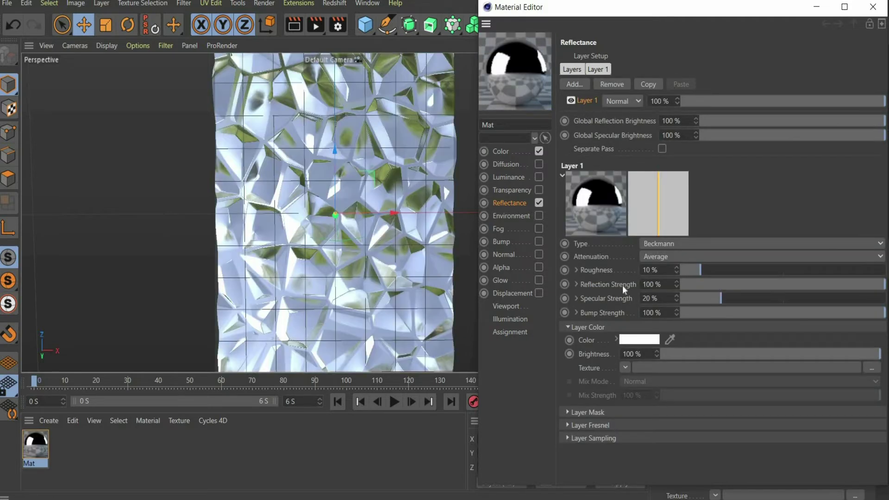
key(Tab)
text(14)
key(Return)
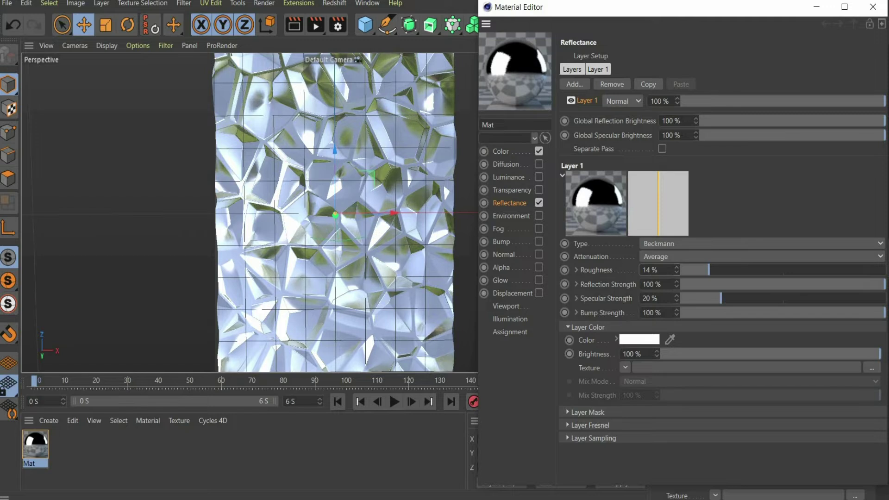
drag(706, 296, 668, 296)
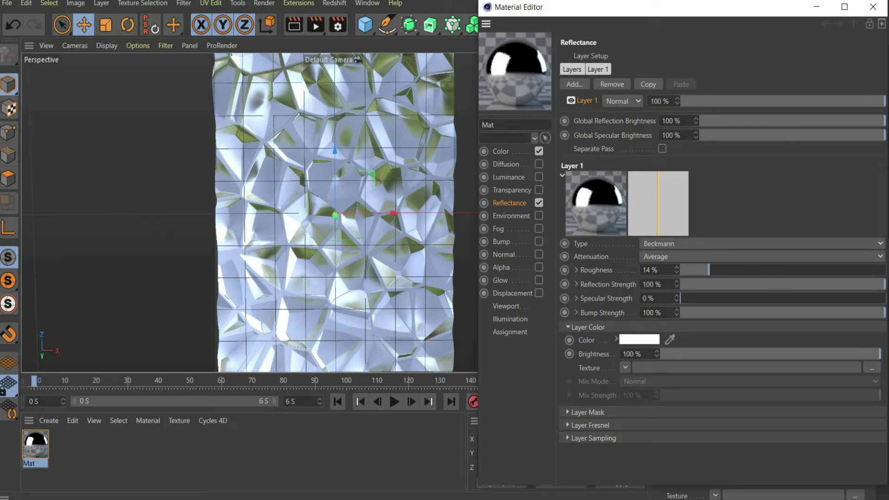
Add a Sky object and drag a newly created default material, Mat.1, onto it
click(873, 7)
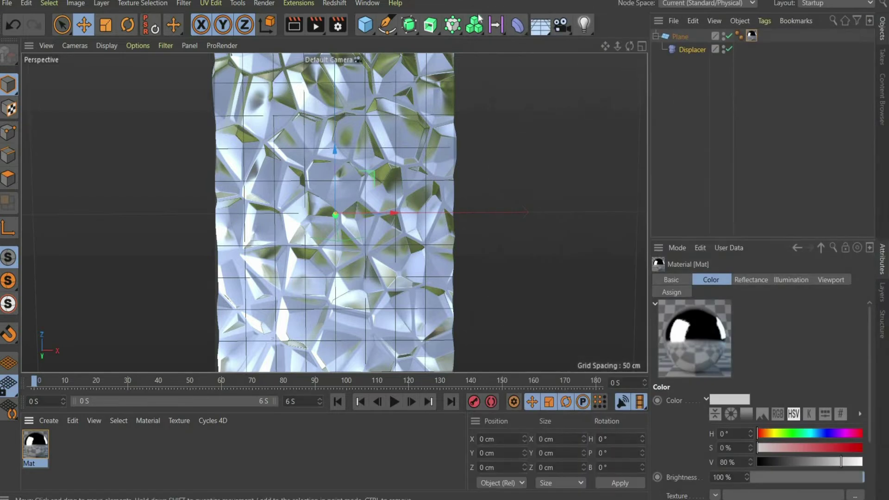
click(541, 28)
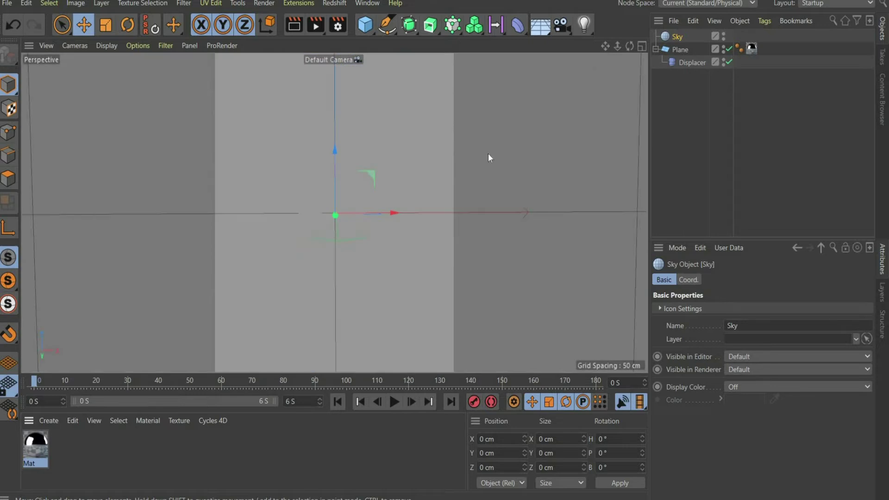
click(51, 423)
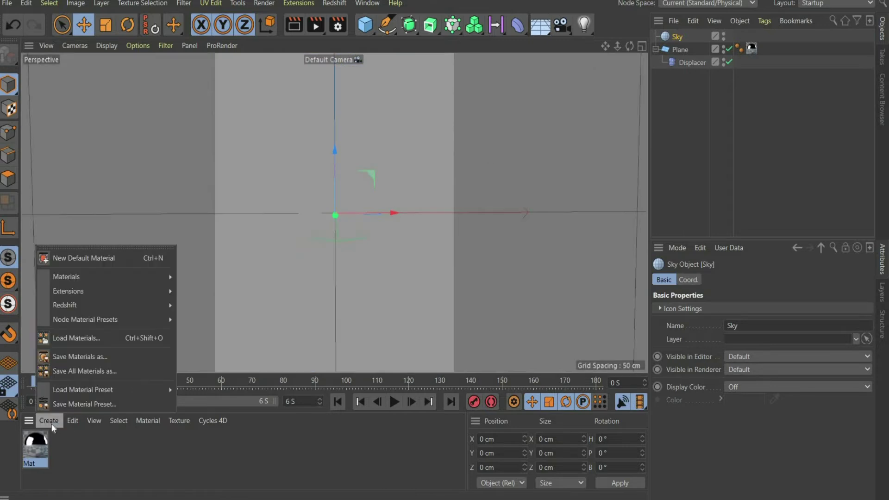
click(119, 263)
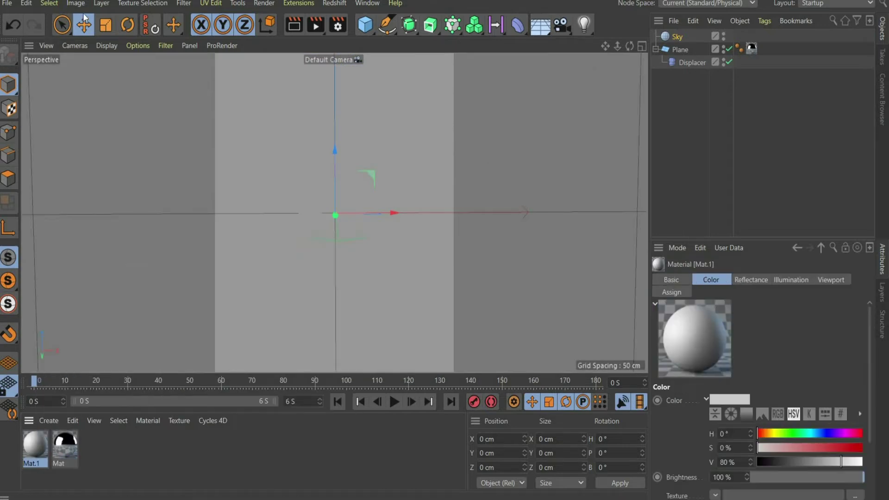
drag(41, 447, 695, 35)
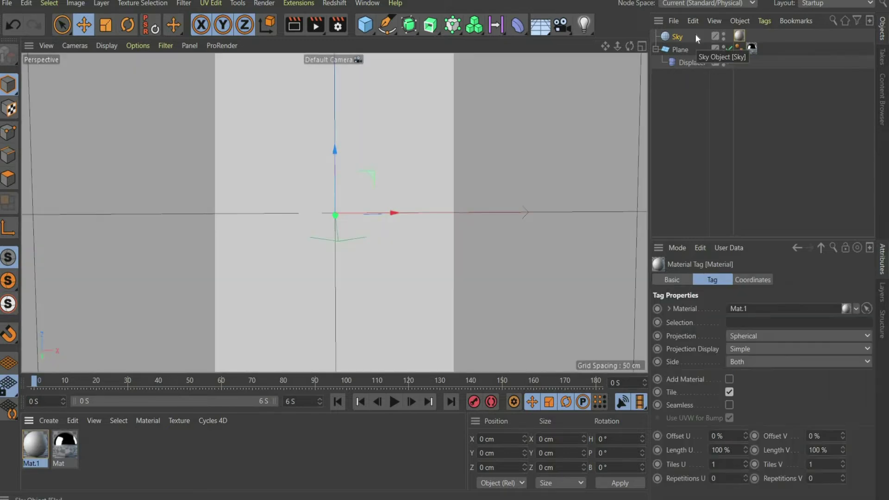
Turn off Mat.1's Color and Reflectance channels and enable Diffusion
double_click(41, 447)
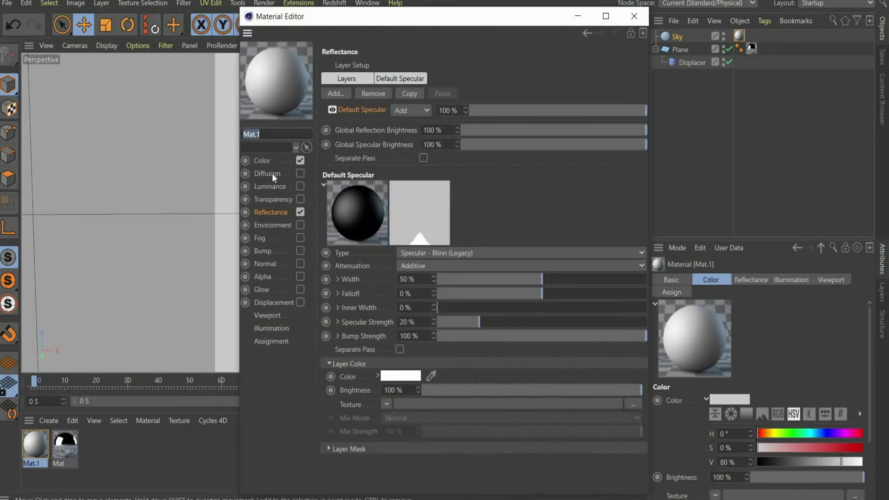
click(300, 161)
click(300, 212)
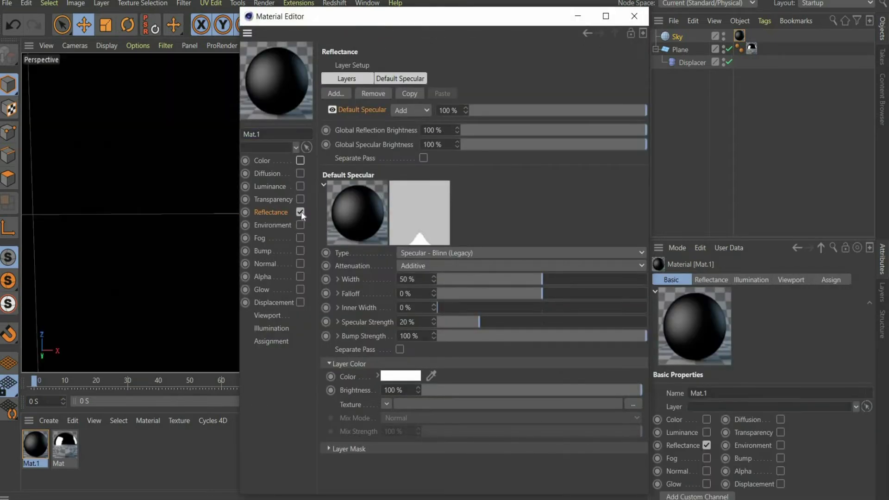
drag(440, 14, 682, 28)
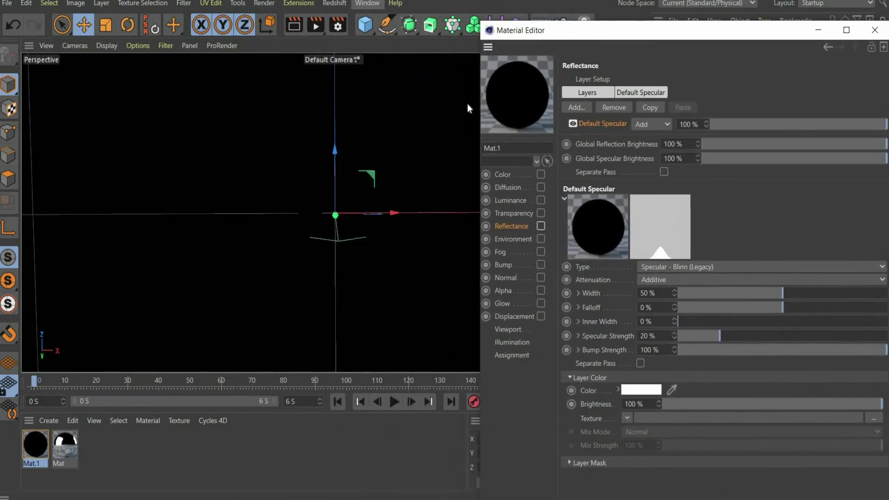
click(540, 187)
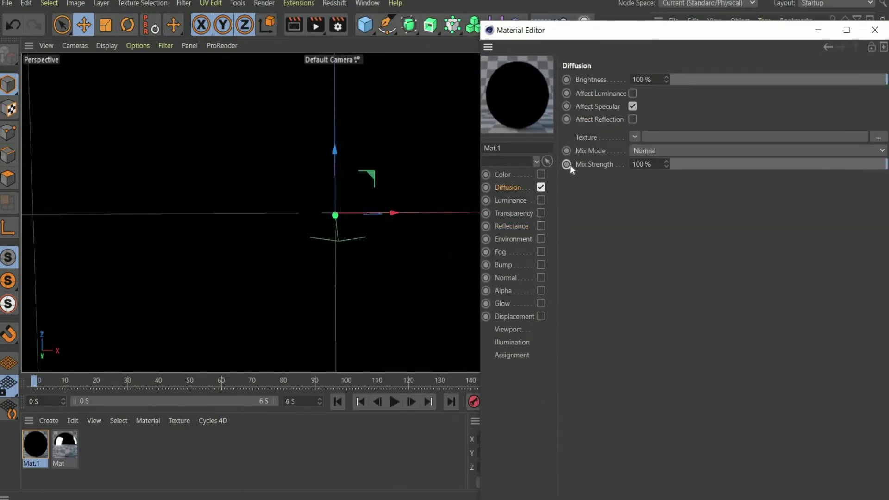
Load 8.png as the Diffusion texture, copying it into the project
click(635, 137)
click(662, 163)
click(649, 145)
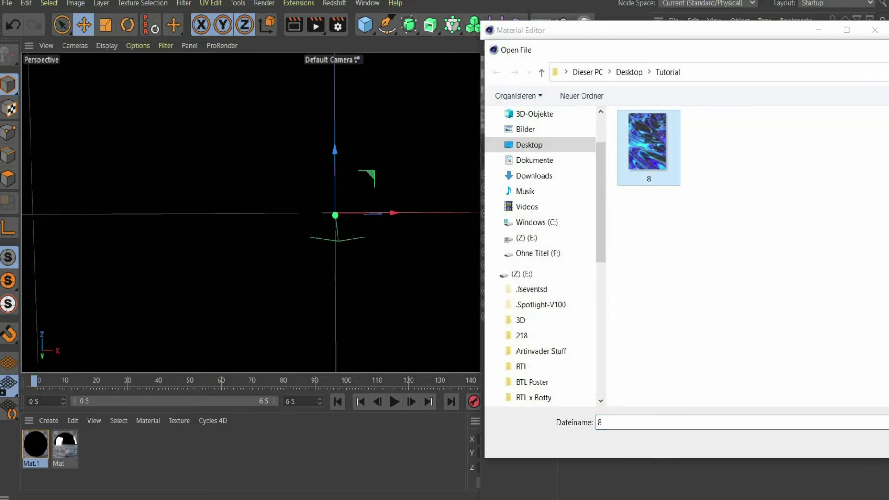
key(Return)
click(520, 305)
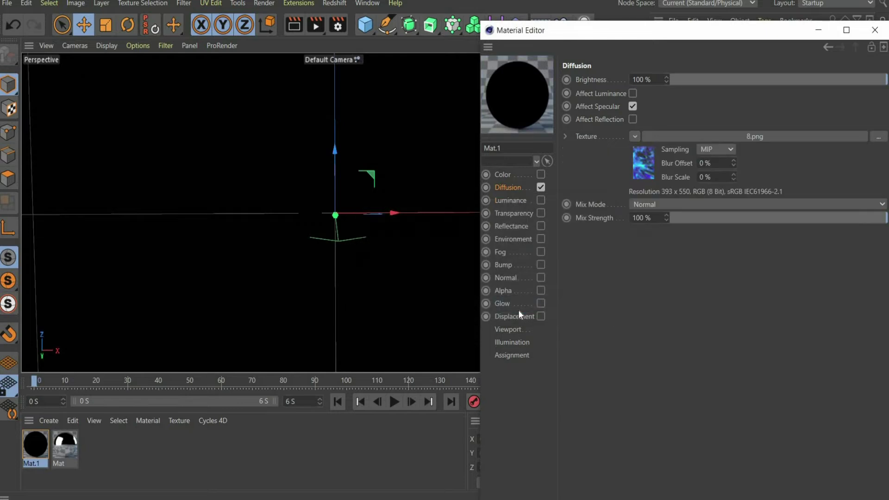
double_click(643, 163)
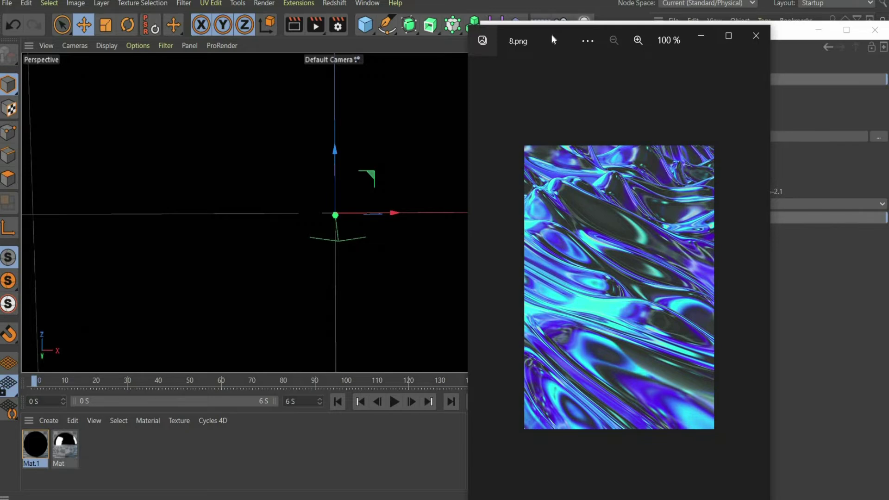
click(700, 36)
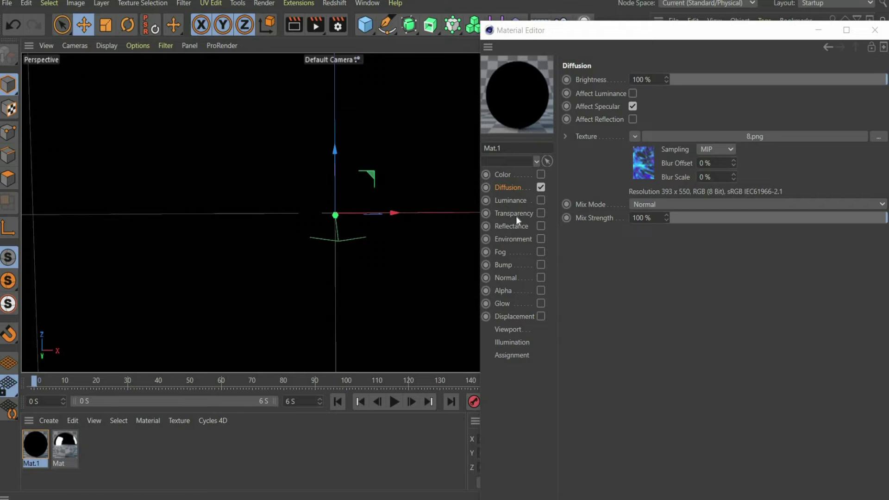
Enable Mat.1's Environment channel and load 8.png as its texture
click(512, 231)
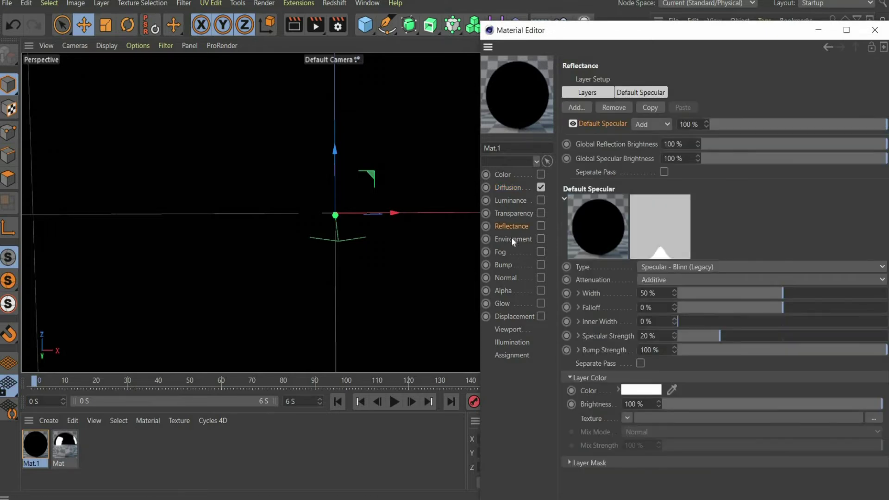
click(512, 239)
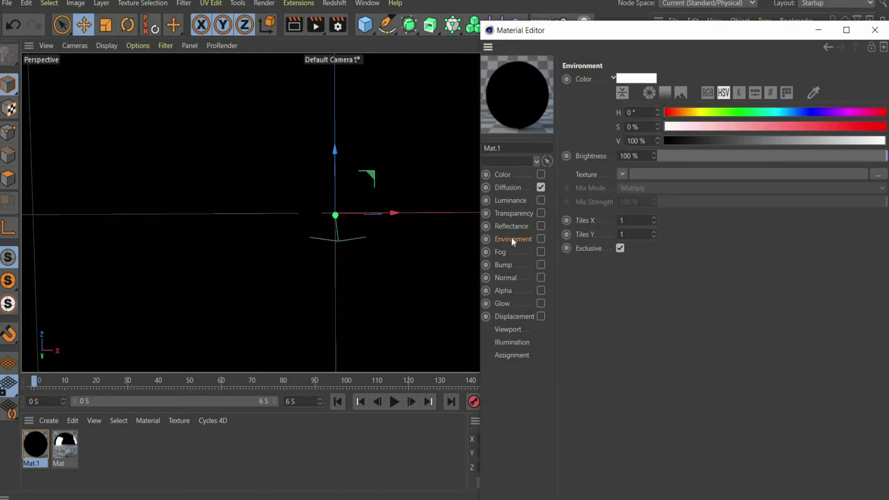
click(542, 238)
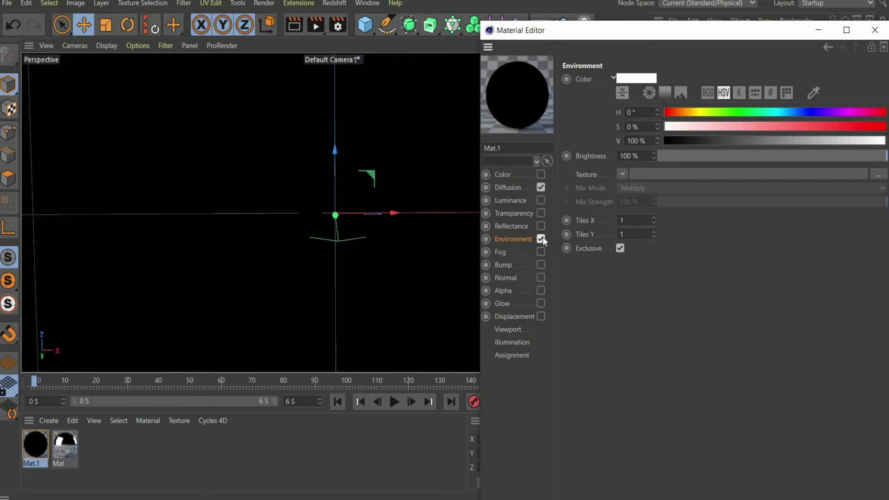
click(621, 175)
click(639, 176)
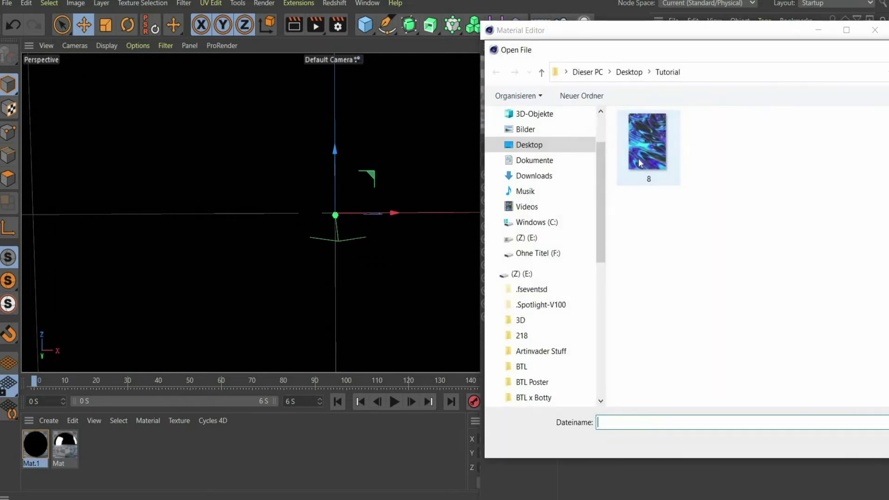
double_click(647, 146)
click(499, 303)
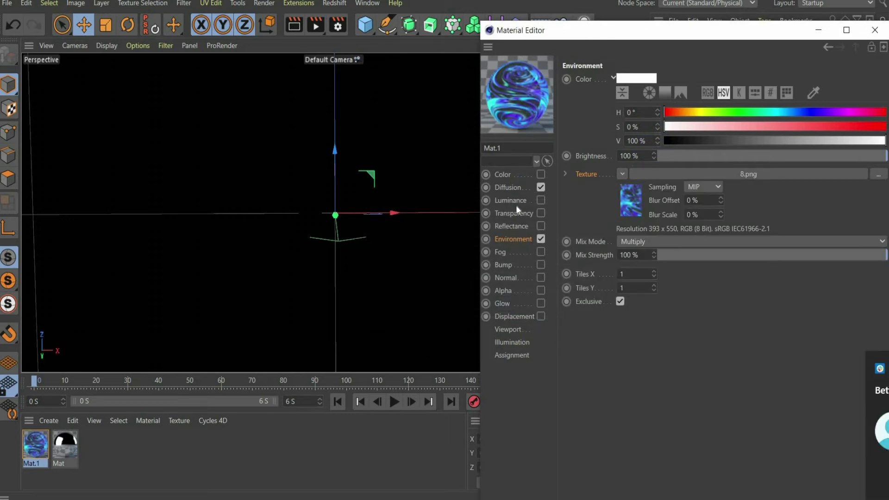
Enable the Luminance channel and load 8.png as its texture too
click(540, 200)
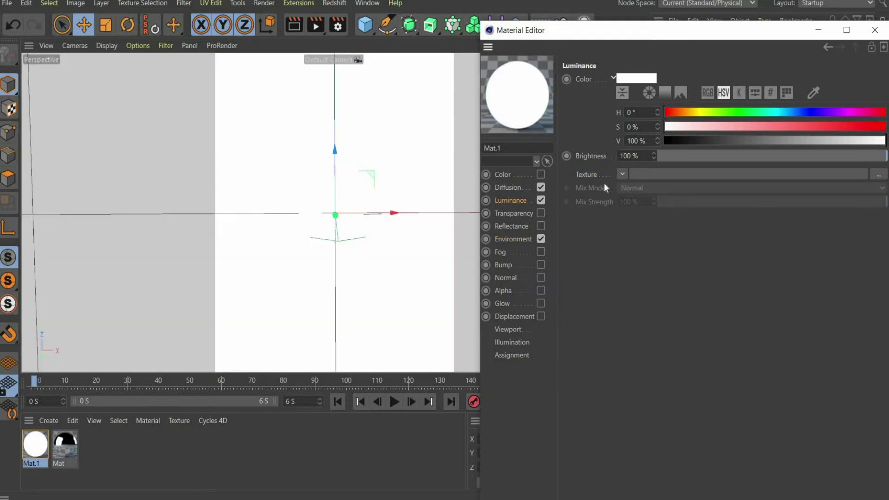
click(621, 175)
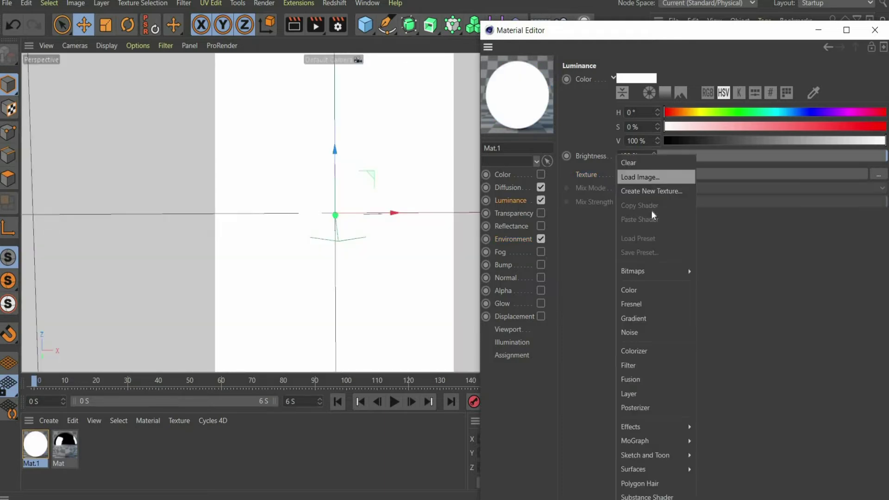
click(648, 176)
click(645, 148)
key(Return)
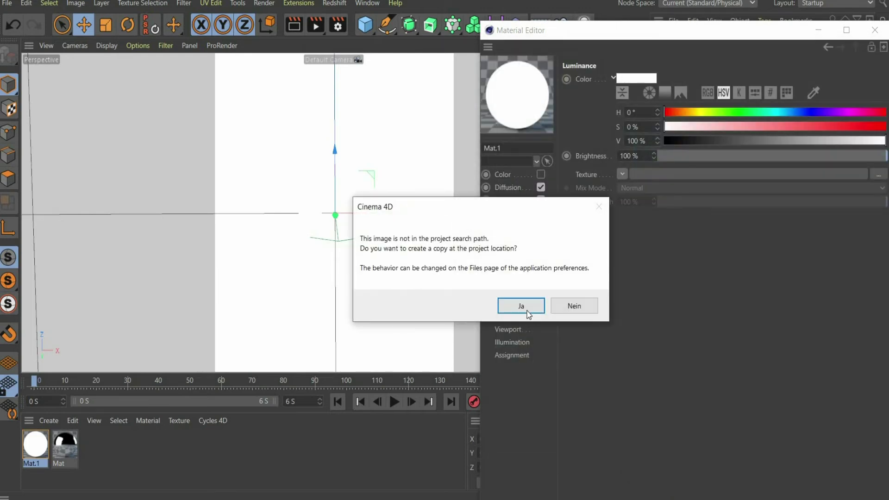
key(Return)
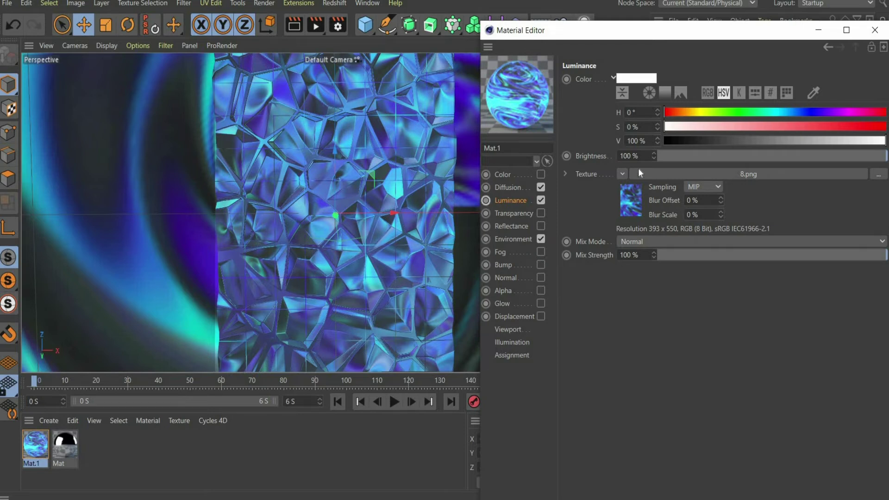
Set the luminance texture's mix mode to Multiply at 130% brightness
click(642, 243)
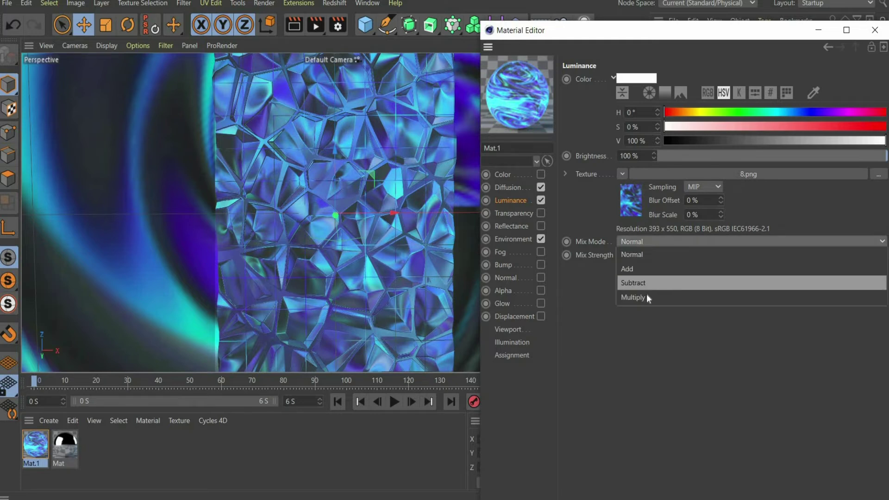
click(646, 297)
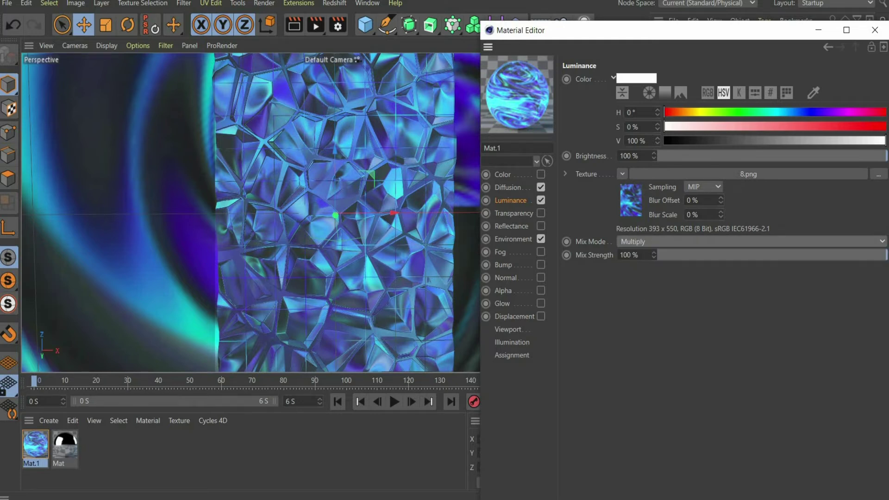
click(616, 156)
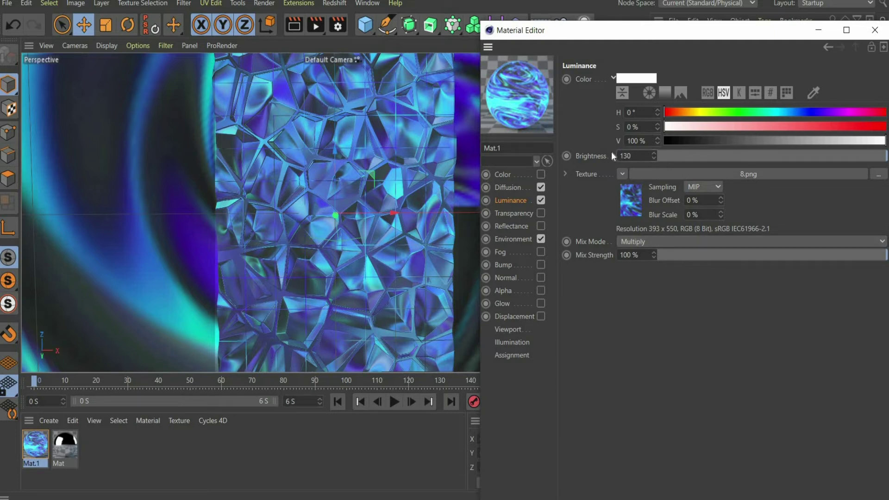
text(130)
key(Return)
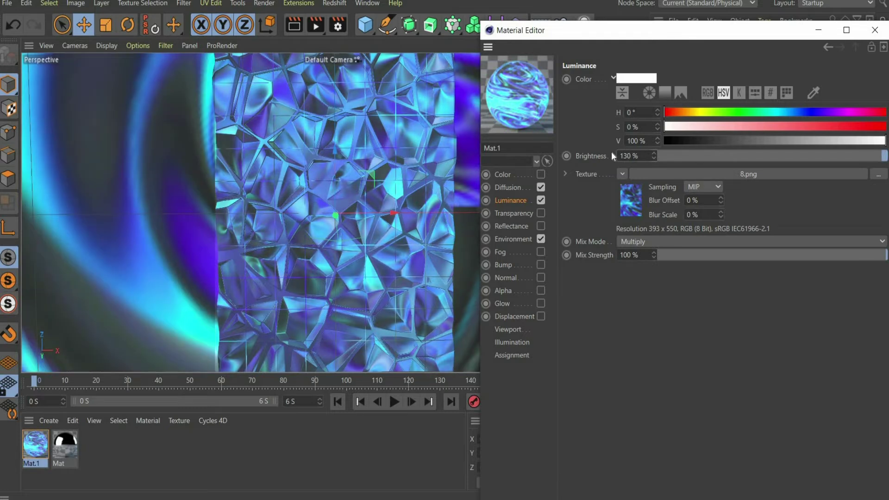
Render the scene to the Picture Viewer without a file name
click(875, 30)
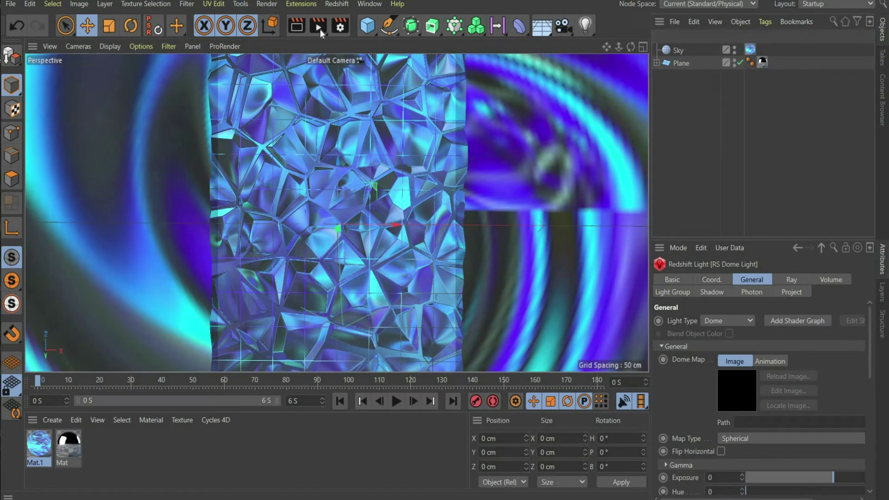
click(320, 30)
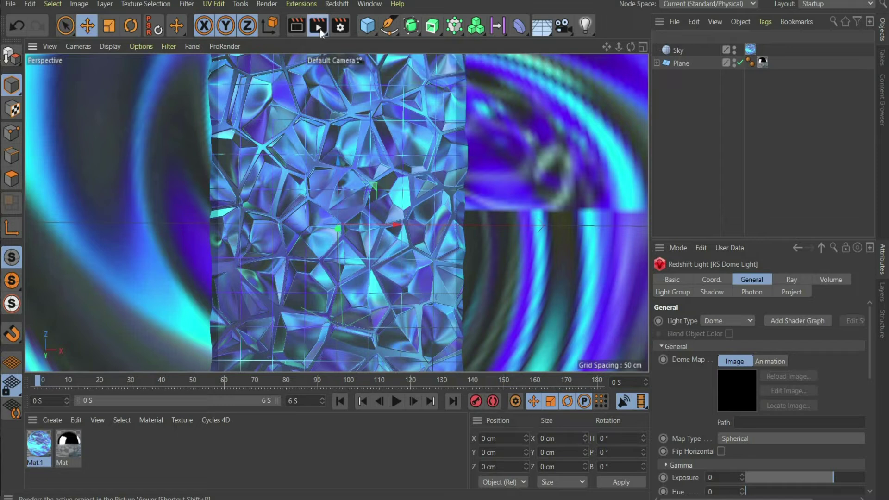
click(503, 296)
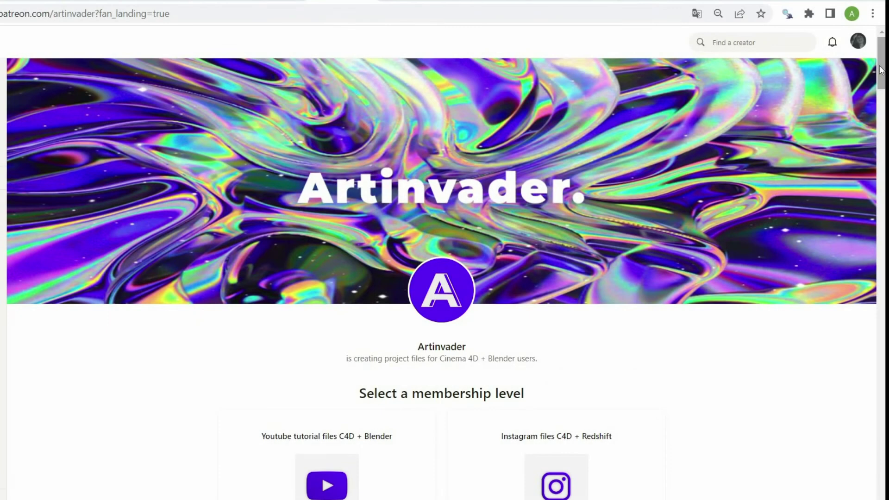
Scroll the Artinvader Patreon page past its tiers, About section and recent posts to the footer
scroll(445, 278, down, 5)
scroll(444, 277, down, 1)
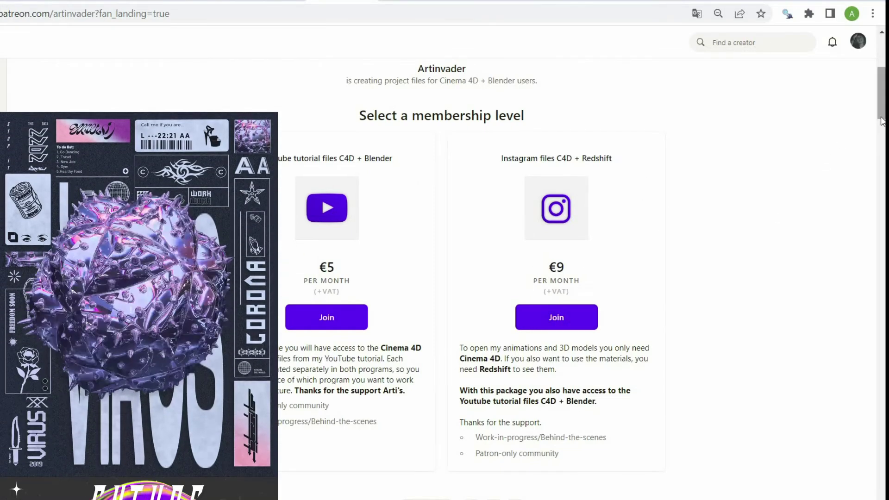
scroll(882, 159, down, 4)
scroll(882, 159, down, 10)
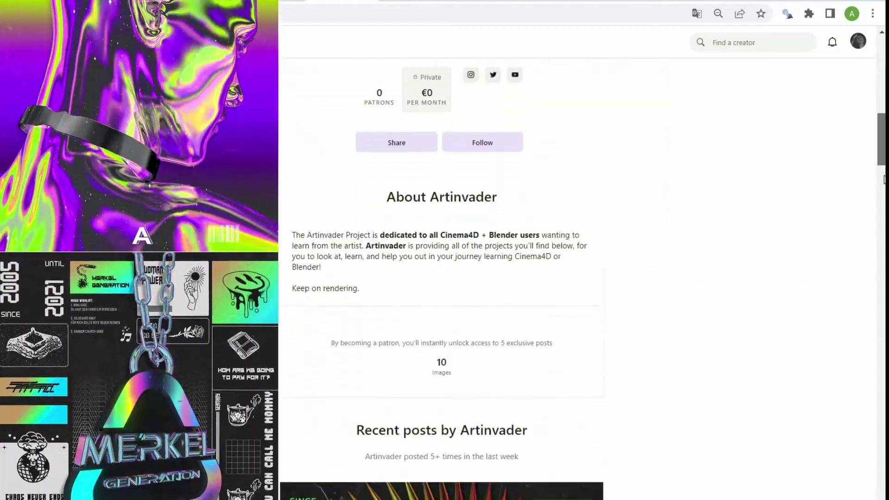
scroll(441, 296, down, 5)
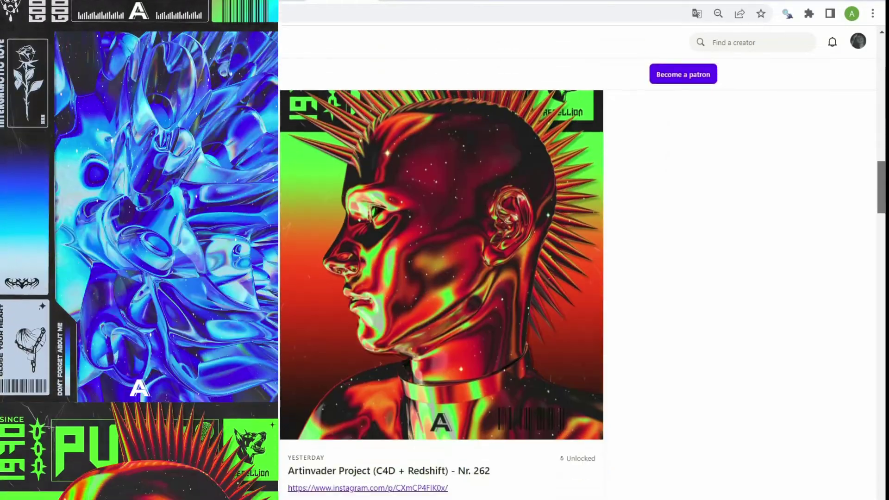
scroll(442, 296, down, 8)
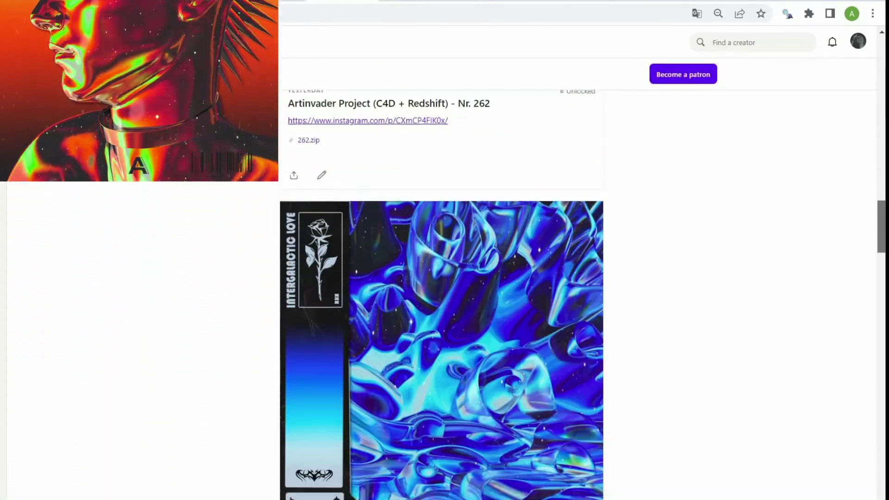
scroll(441, 297, down, 8)
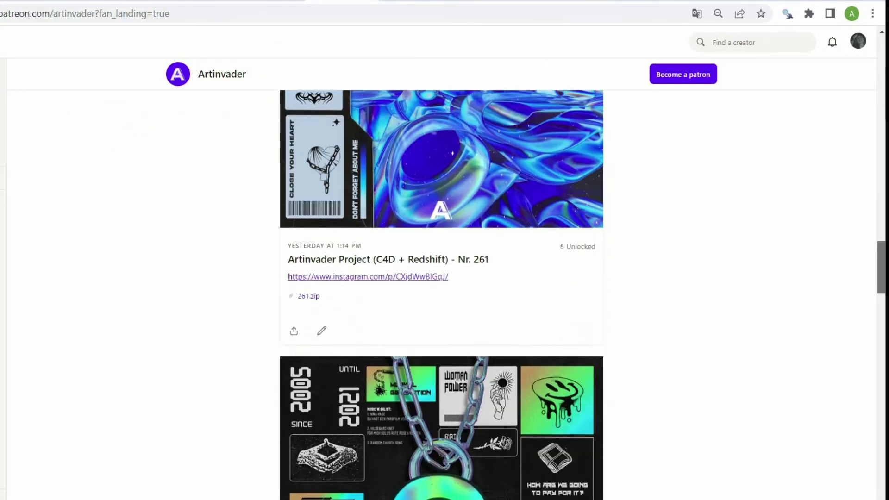
scroll(441, 296, down, 12)
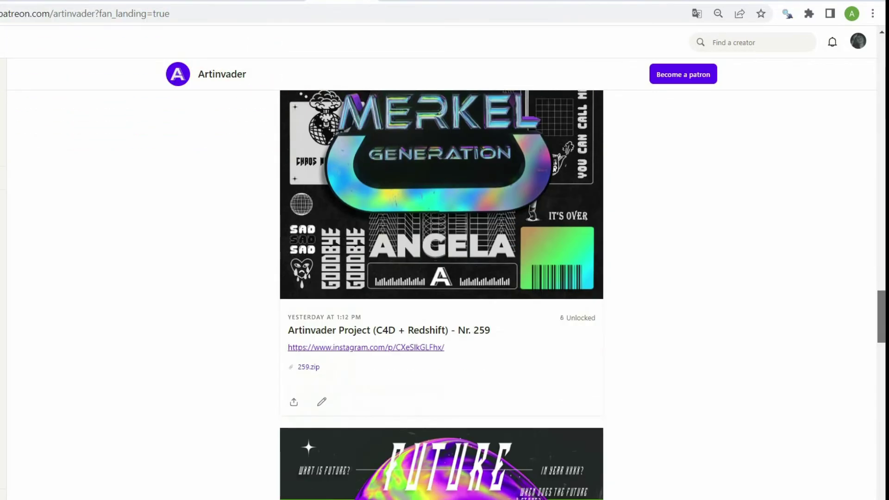
scroll(441, 296, down, 7)
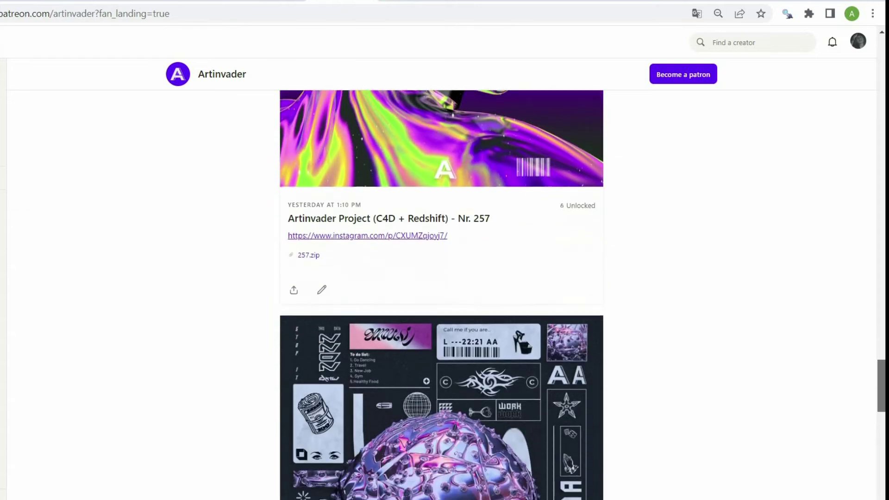
scroll(442, 296, down, 7)
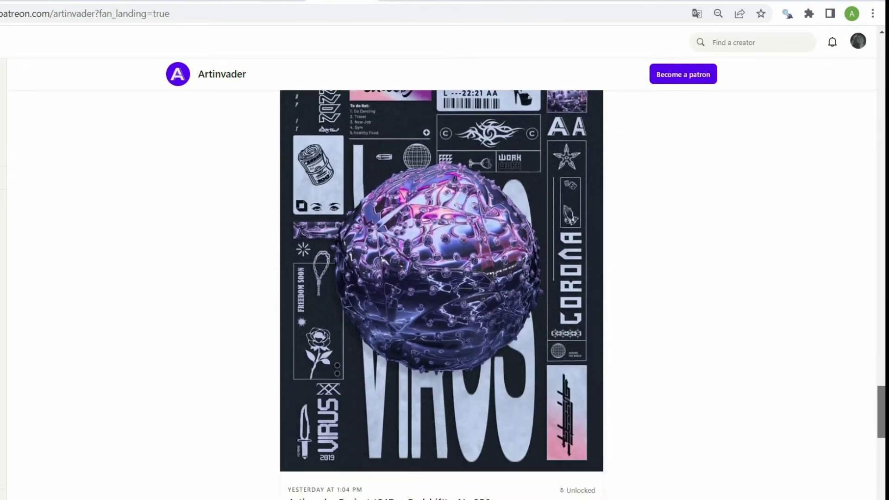
scroll(442, 296, down, 2)
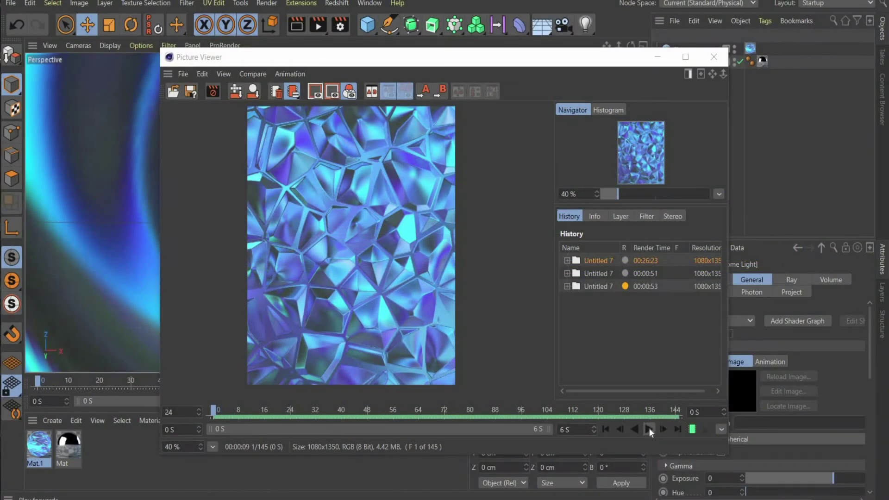
Play back the crystal render, then set the save options to Animation type in MP4 format
click(649, 429)
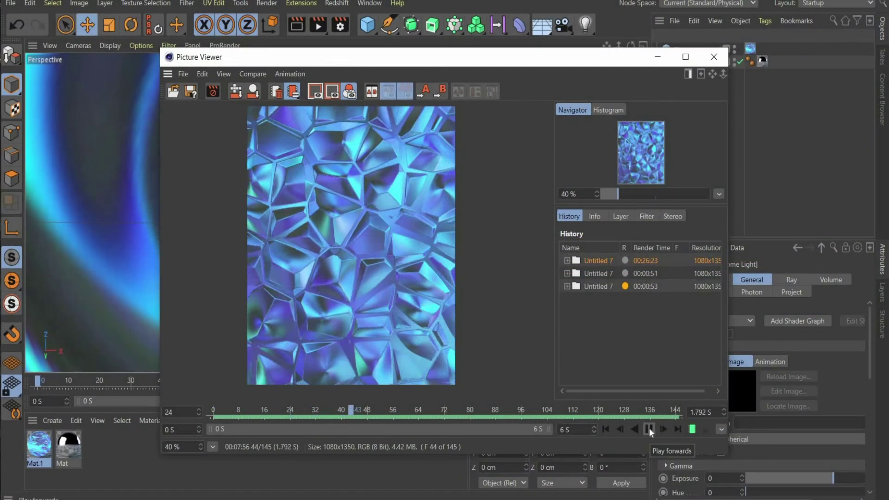
click(648, 428)
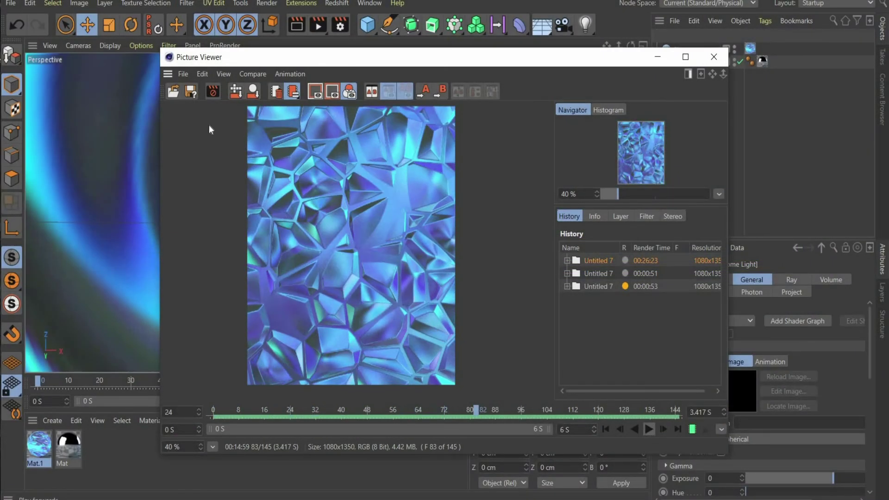
click(191, 93)
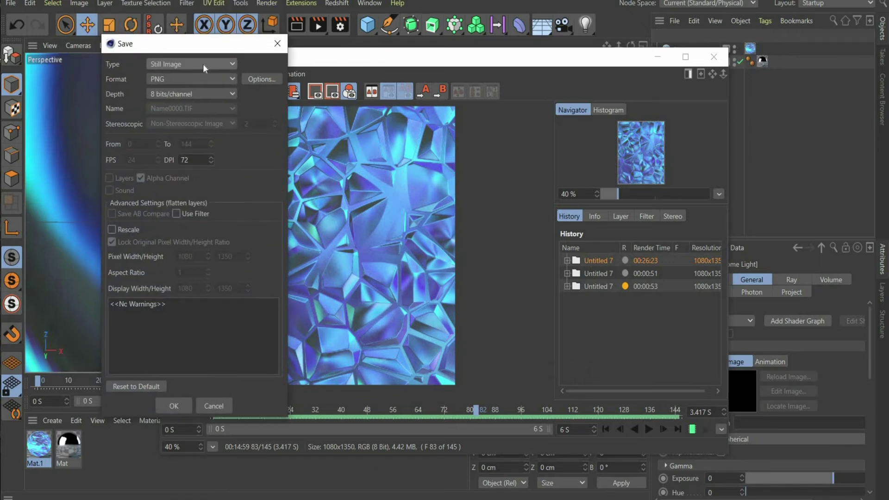
click(202, 64)
click(198, 93)
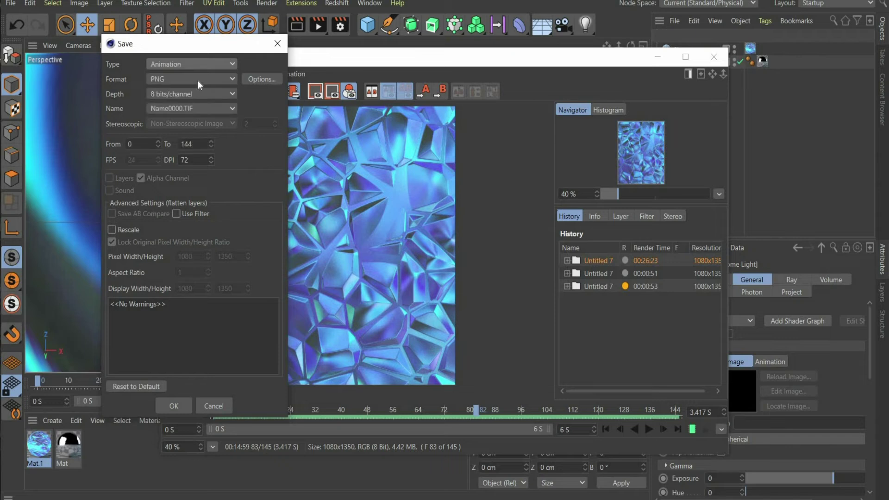
click(198, 79)
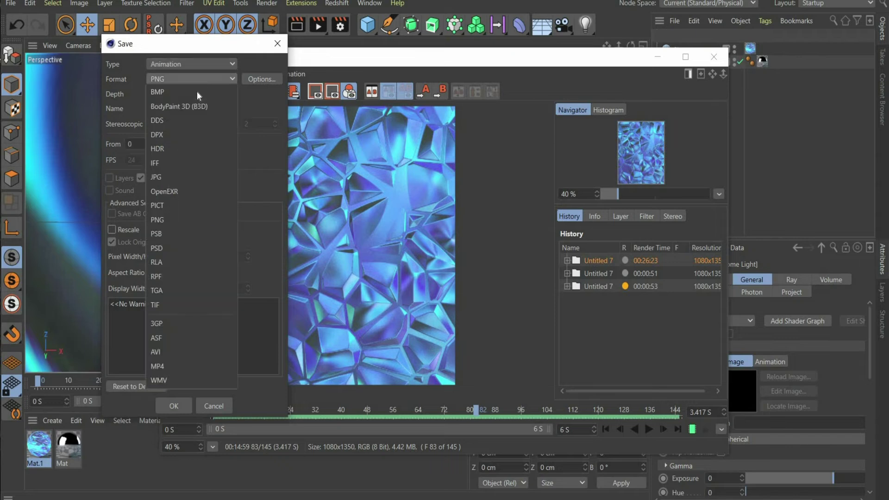
click(186, 367)
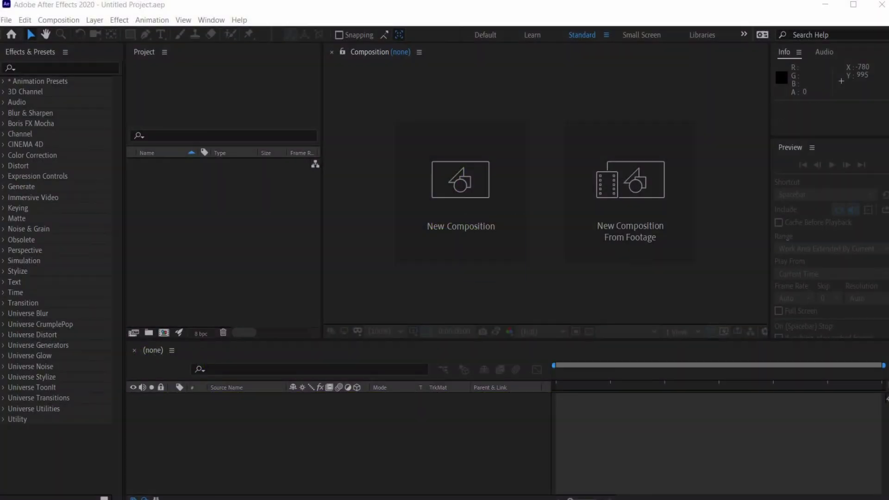
Import the rendered crystal MP4 and build the Artinvader Tutorial composition from that footage
drag(208, 250, 245, 248)
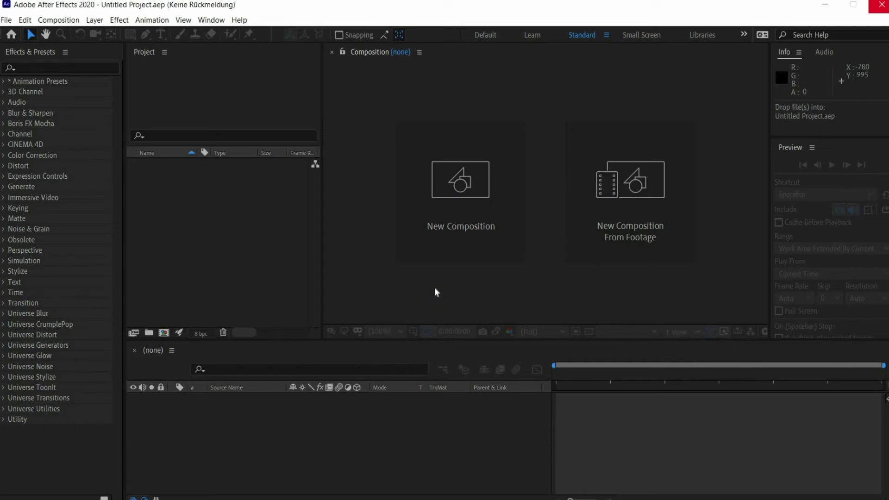
drag(170, 168, 451, 218)
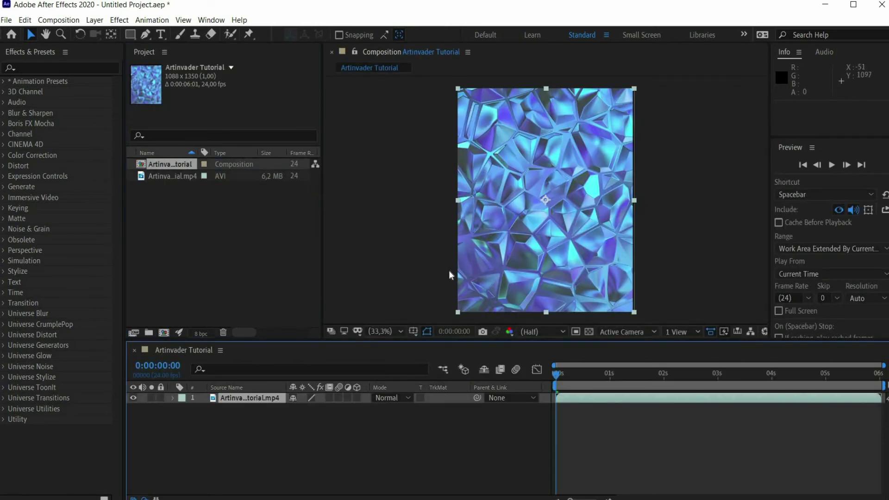
Apply Hue/Saturation to the crystal layer with Master Saturation set to 30
click(36, 67)
text(hue)
double_click(64, 91)
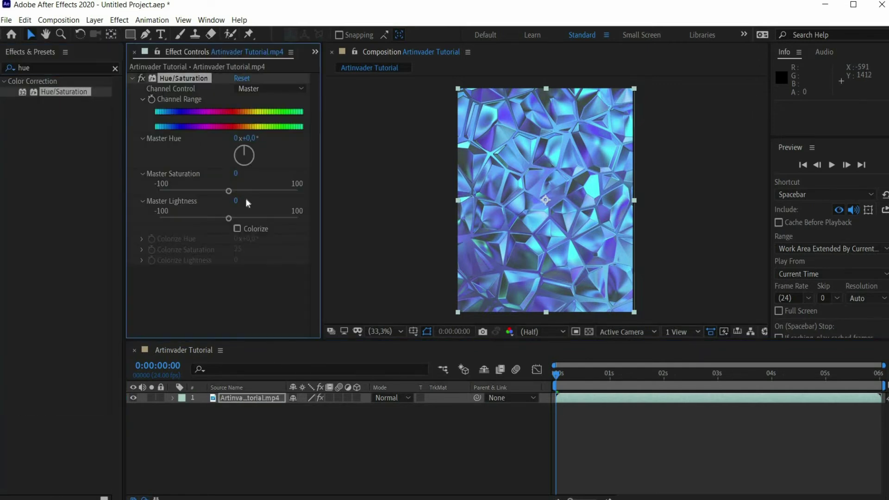
click(237, 173)
text(30)
key(Return)
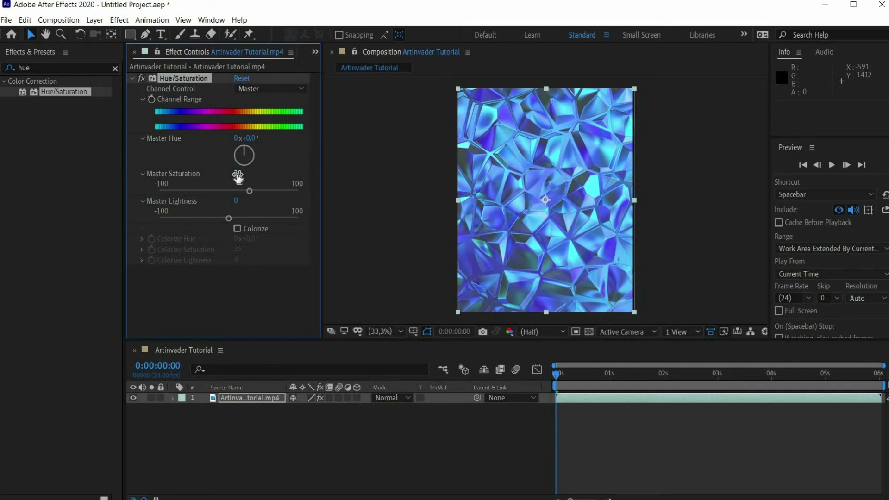
Duplicate the crystal layer and set the top copy to Multiply blending at 20% opacity
click(224, 400)
key(ctrl+v)
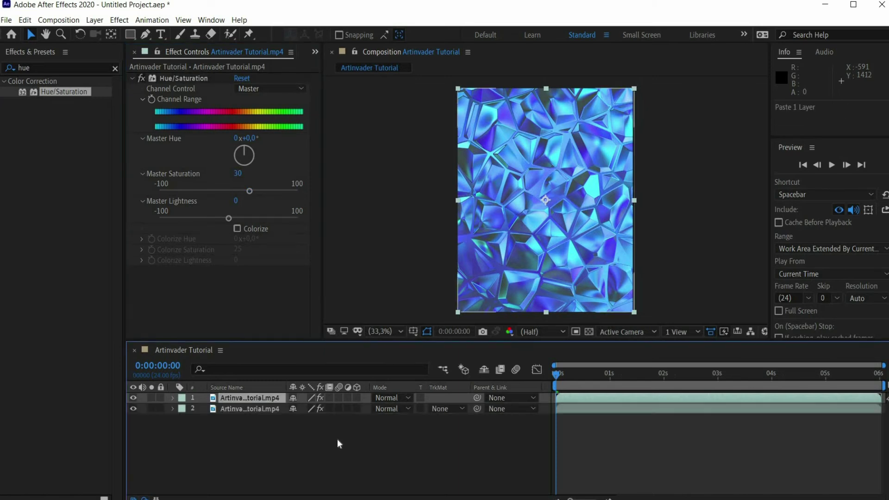
click(399, 397)
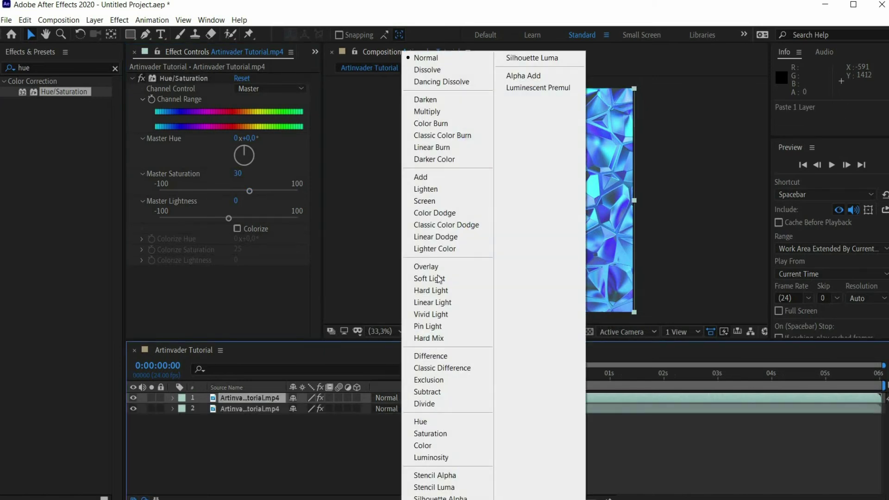
click(427, 111)
click(232, 399)
key(t)
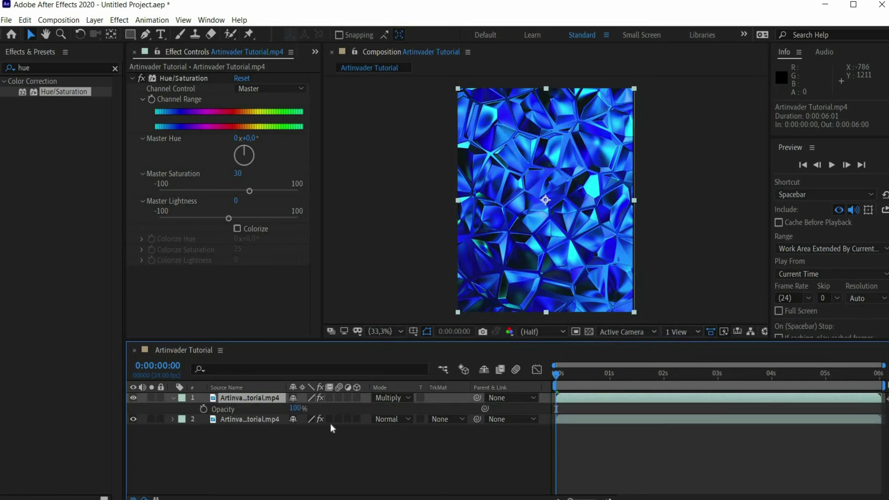
click(297, 408)
text(20)
key(Return)
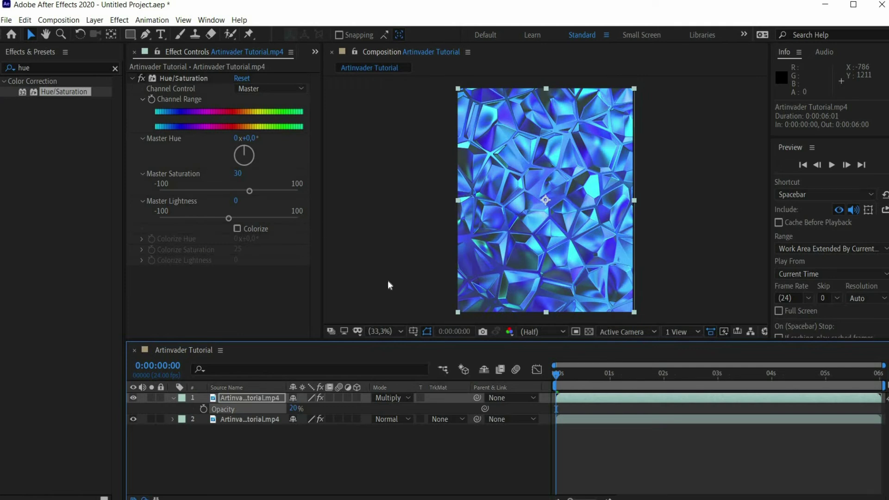
Apply Edge Glow to the top crystal layer and raise Edge Detect to 1000
click(36, 66)
click(17, 68)
text(glow)
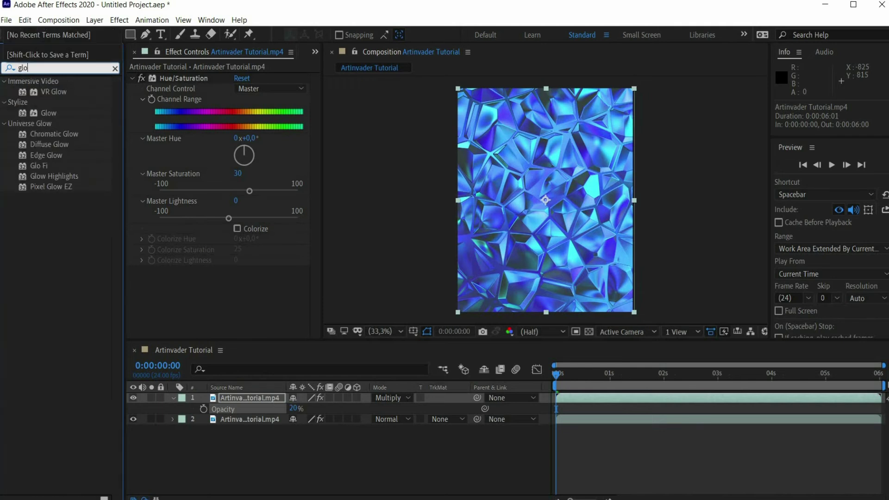
double_click(46, 155)
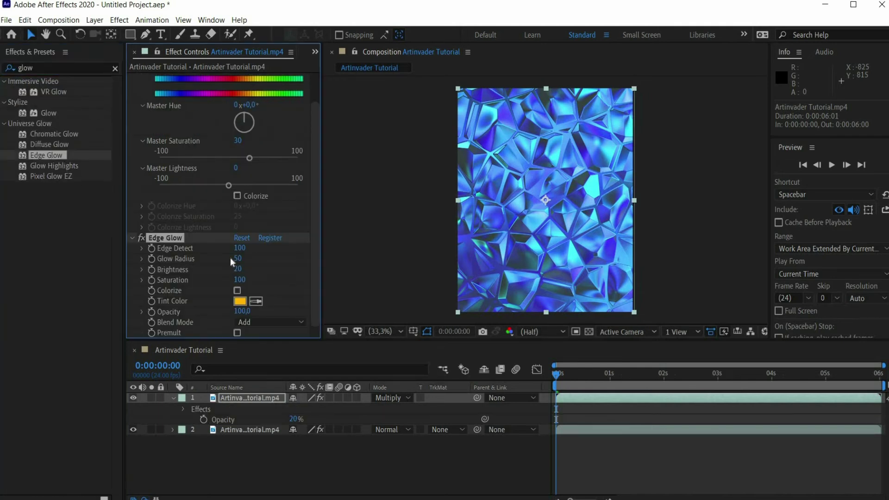
click(240, 249)
text(0)
key(Return)
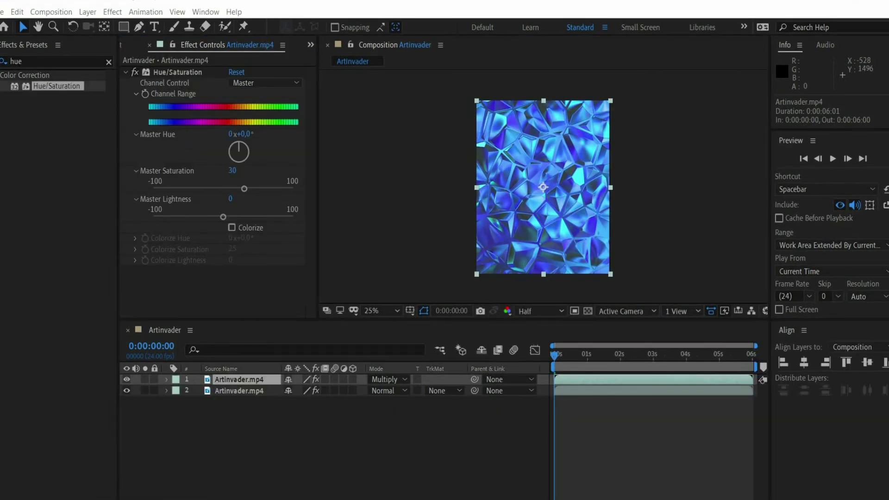
Pre-compose both crystal layers into Pre-comp 1
click(220, 395)
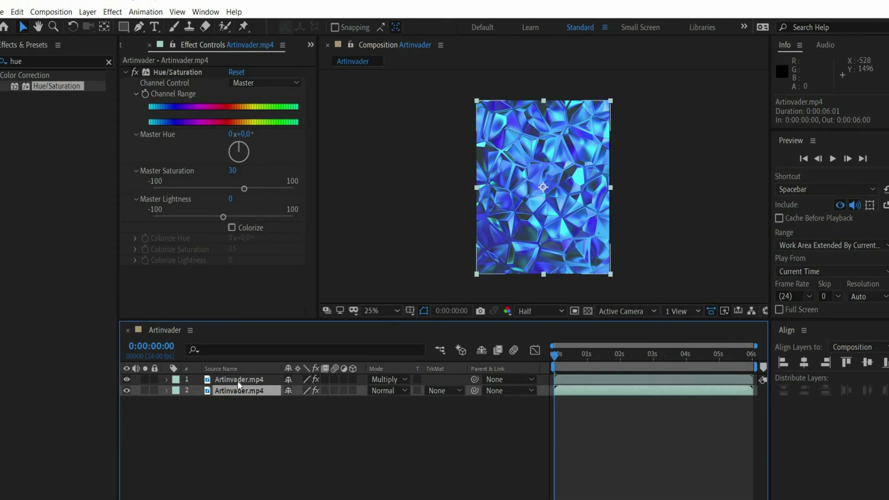
shift+click(238, 381)
right_click(237, 382)
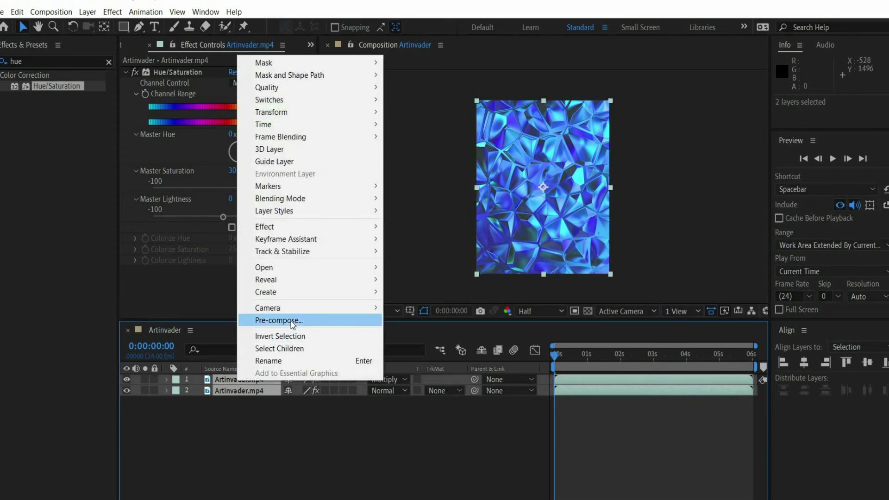
click(291, 321)
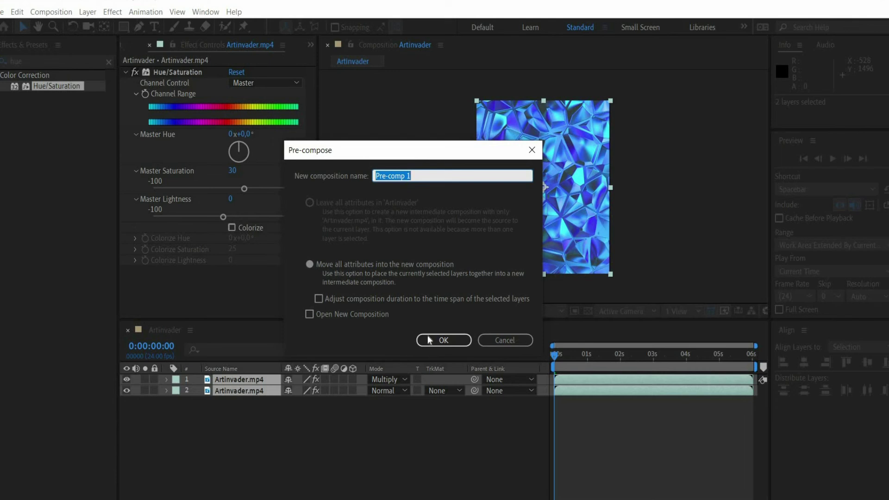
click(425, 340)
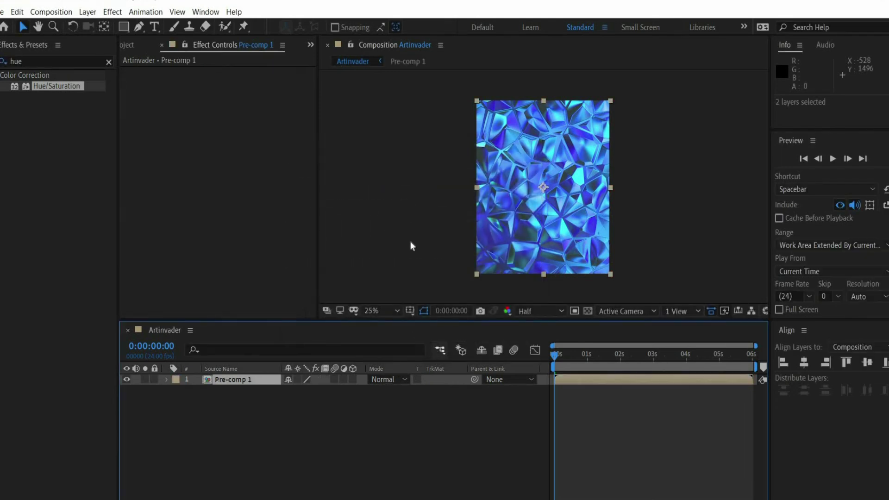
Change the Artinvader composition duration to 12 seconds in Composition Settings
right_click(413, 254)
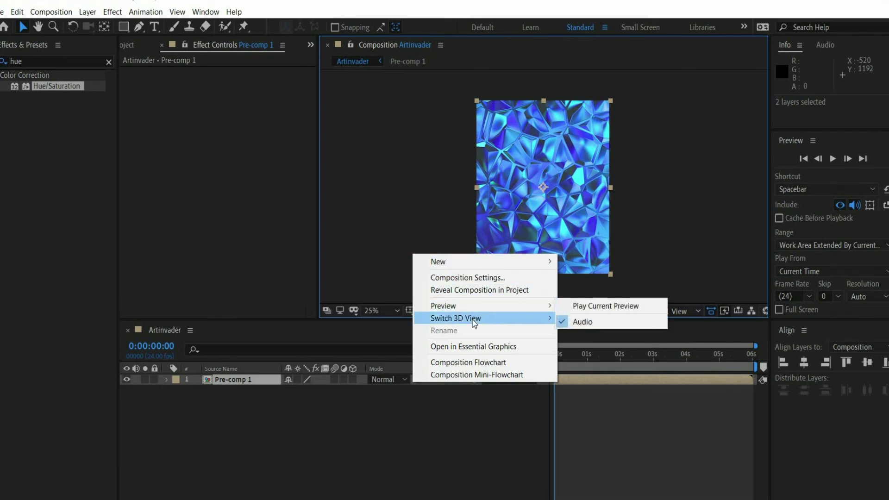
click(467, 277)
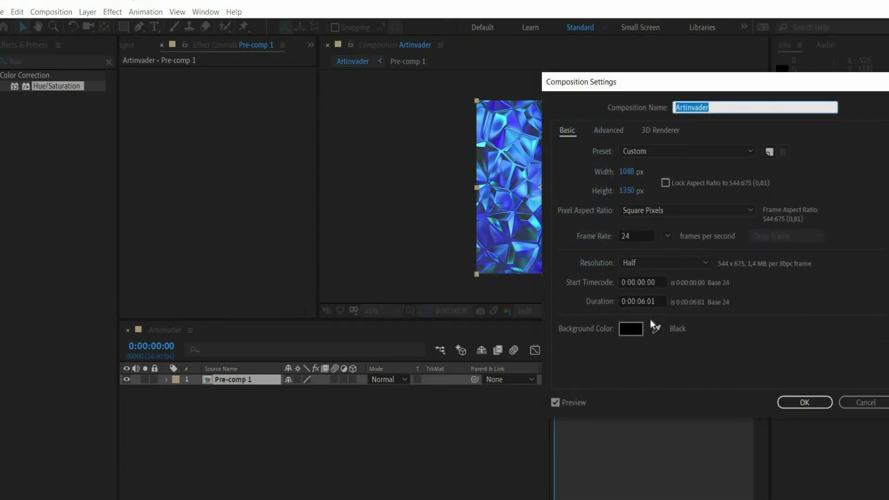
click(642, 302)
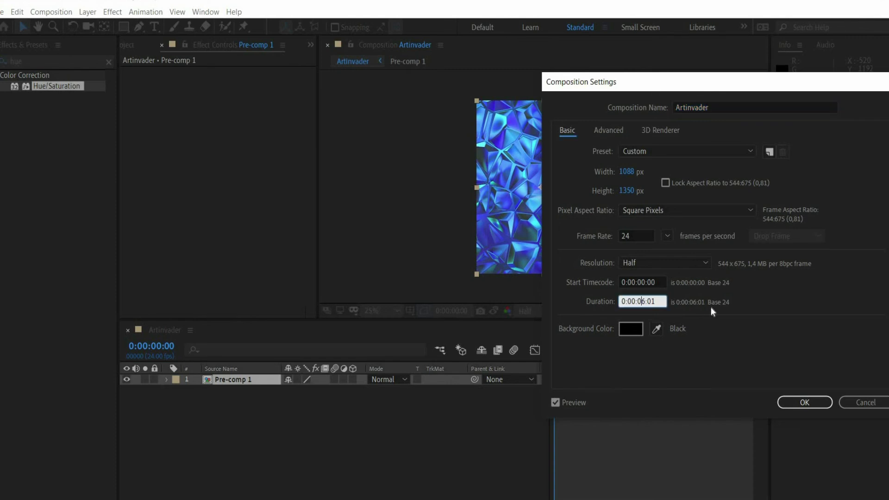
key(BackSpace)
key(BackSpace)
text(12)
key(BackSpace)
key(Return)
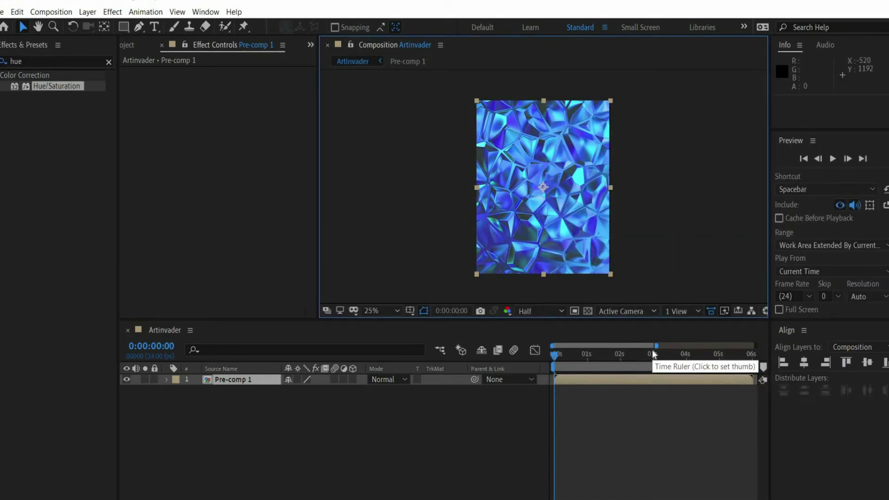
Duplicate Pre-comp 1 and move the copy to start at 0:00:06:01
drag(656, 346, 756, 346)
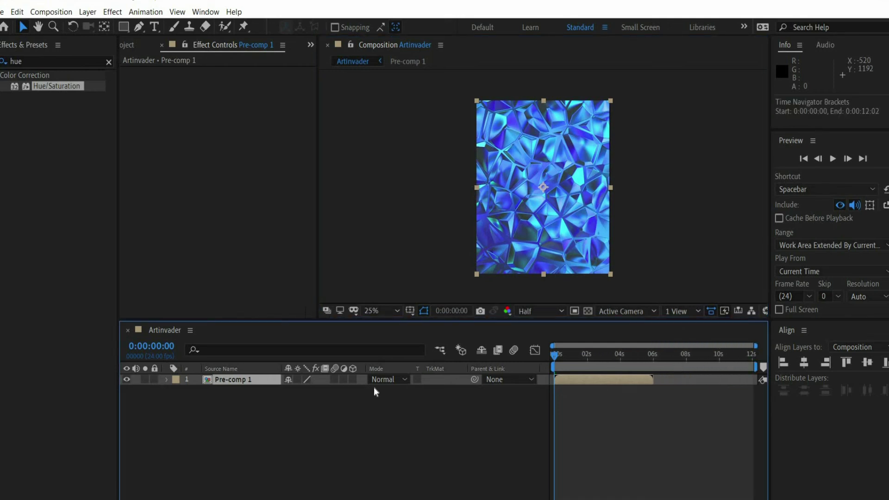
click(249, 380)
right_click(249, 380)
key(Escape)
key(ctrl+v)
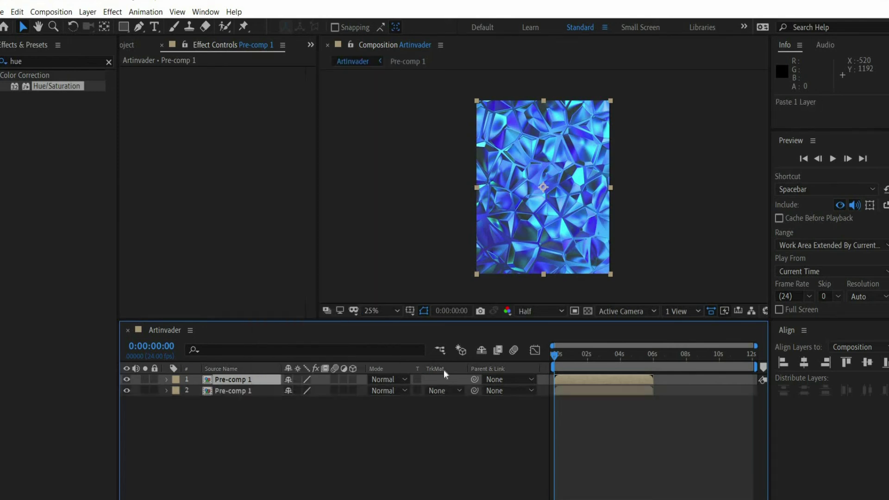
drag(560, 379, 660, 382)
Time-reverse the top Pre-comp 1 copy and preview the loop from just before the join
drag(609, 357, 641, 363)
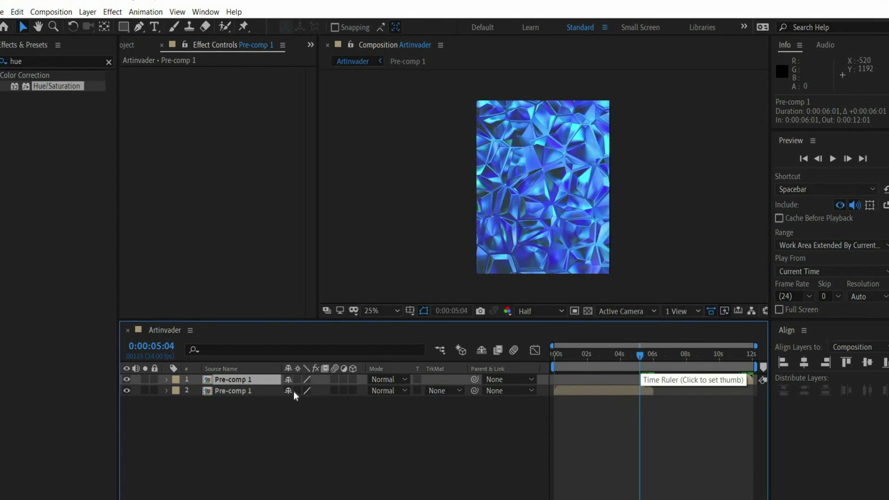
click(235, 379)
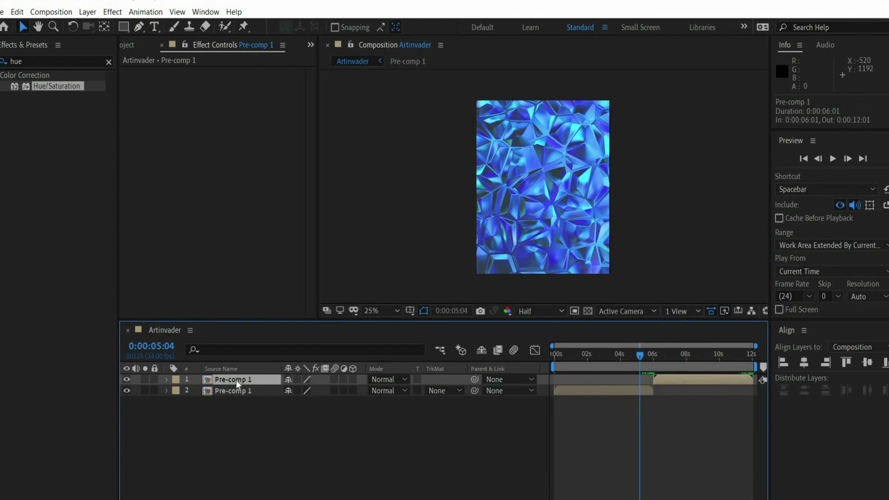
right_click(236, 381)
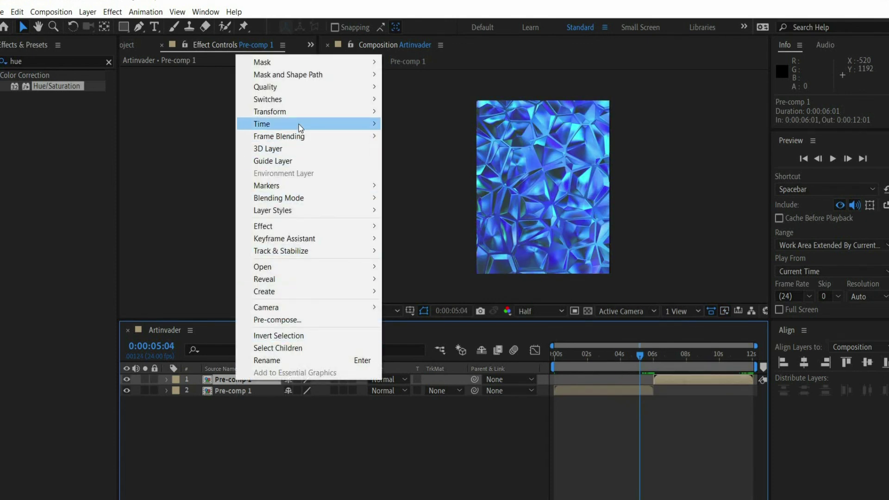
mouse_move(311, 122)
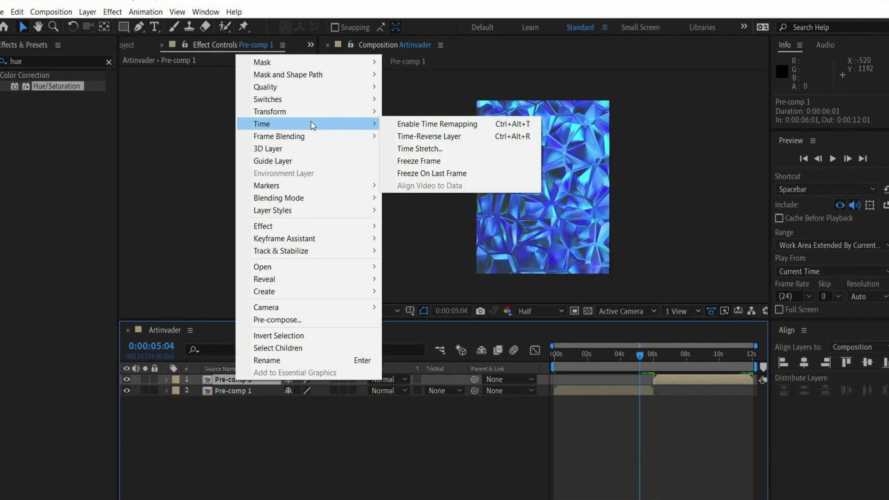
click(448, 140)
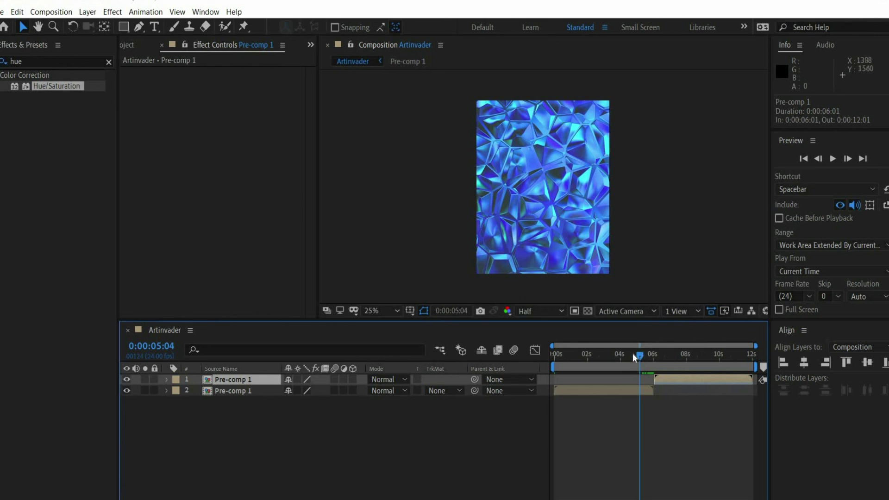
drag(630, 354, 619, 354)
key(space)
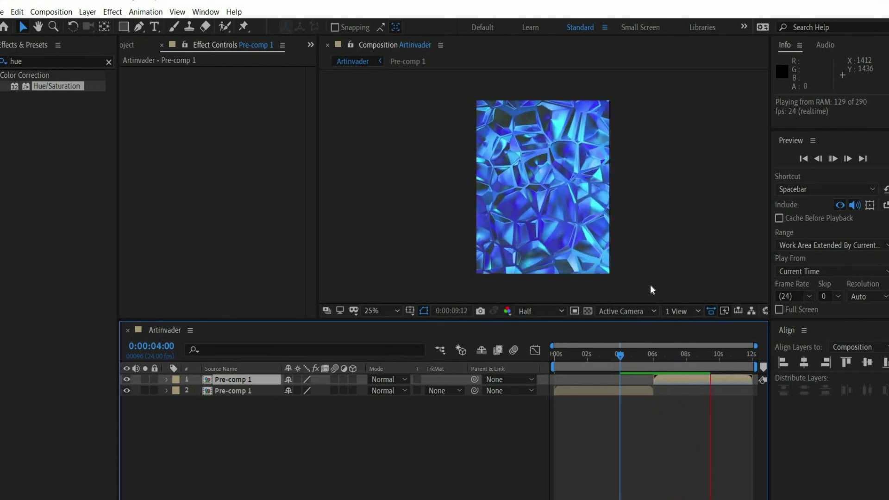
key(space)
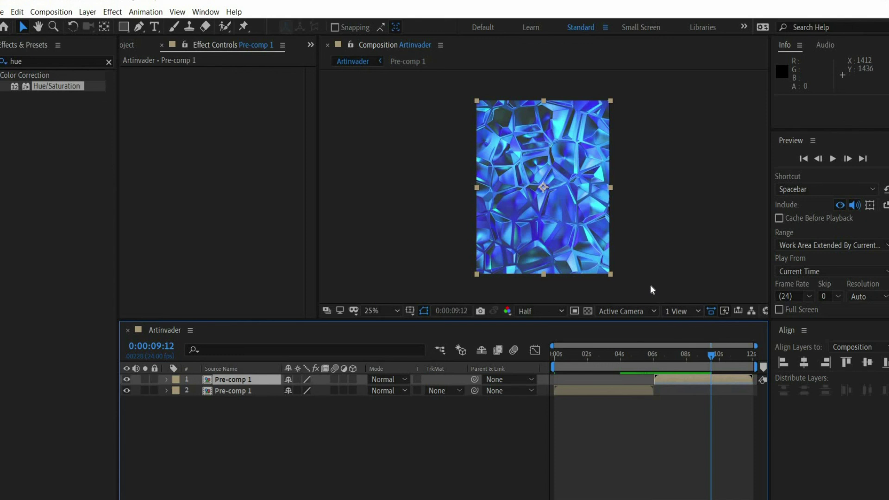